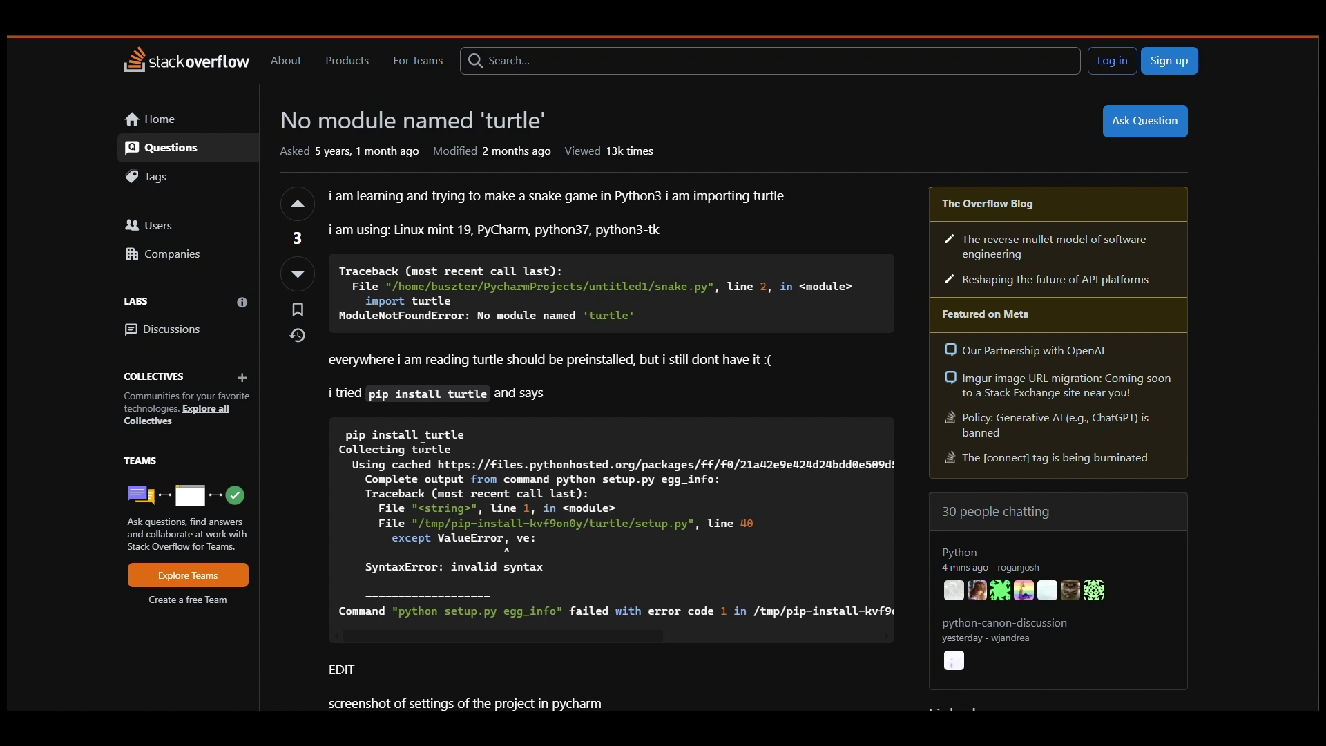
{"action": "scroll", "coordinate": [436, 411], "scroll_direction": "down", "scroll_amount": 1}
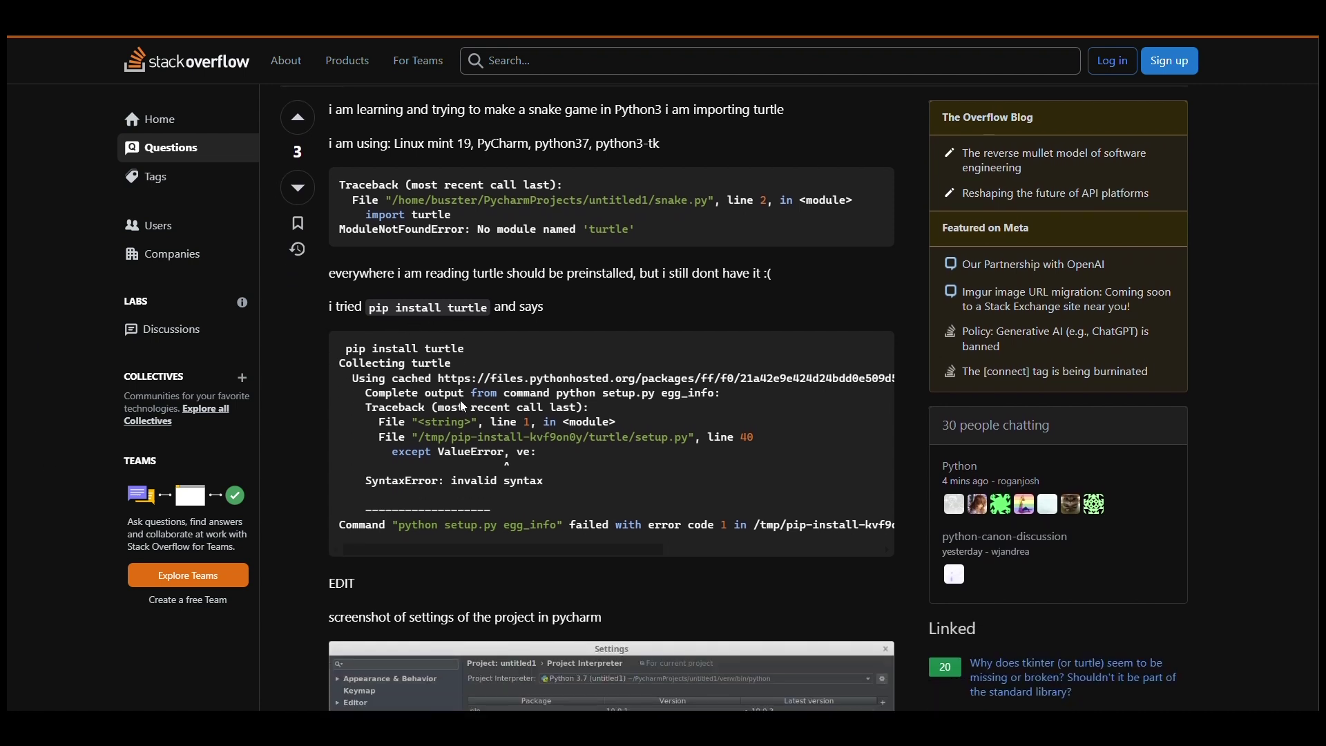
{"action": "scroll", "coordinate": [460, 406], "scroll_direction": "up", "scroll_amount": 1}
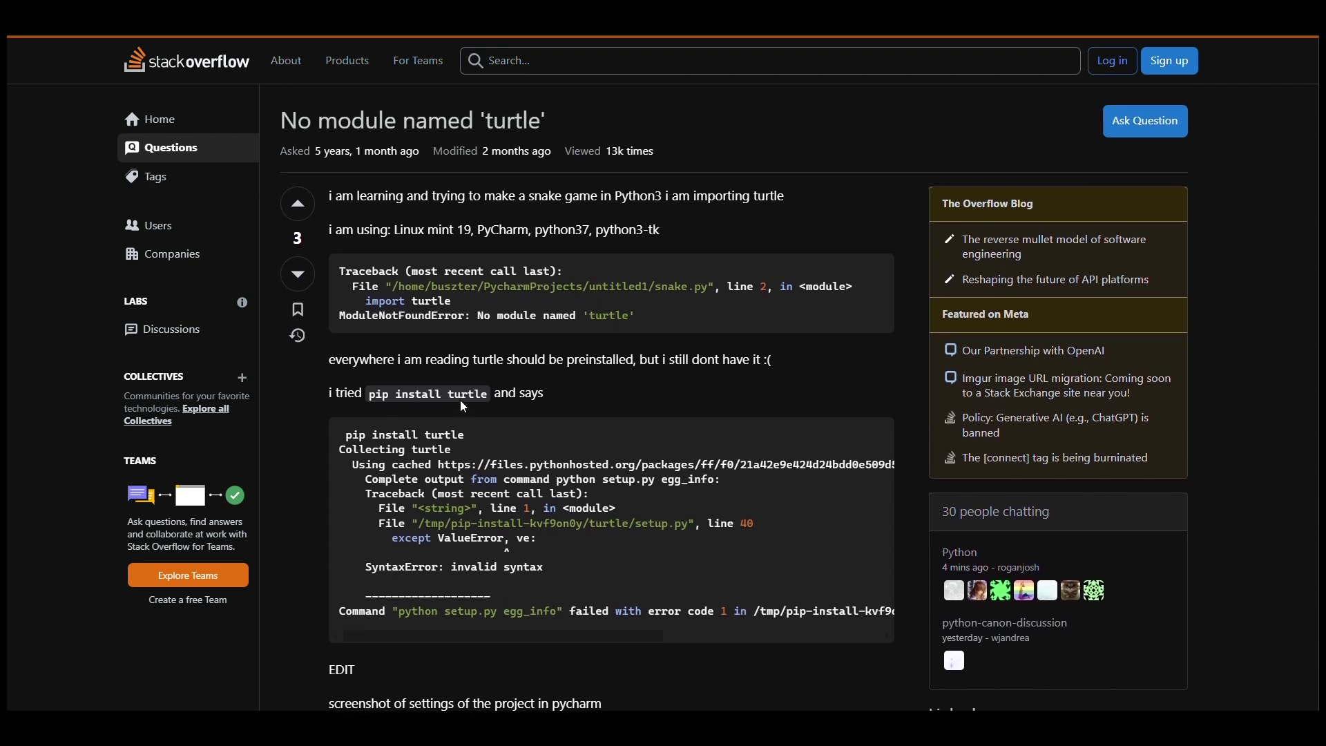
{"action": "scroll", "coordinate": [460, 406], "scroll_direction": "down", "scroll_amount": 2}
{"action": "scroll", "coordinate": [460, 401], "scroll_direction": "down", "scroll_amount": 3}
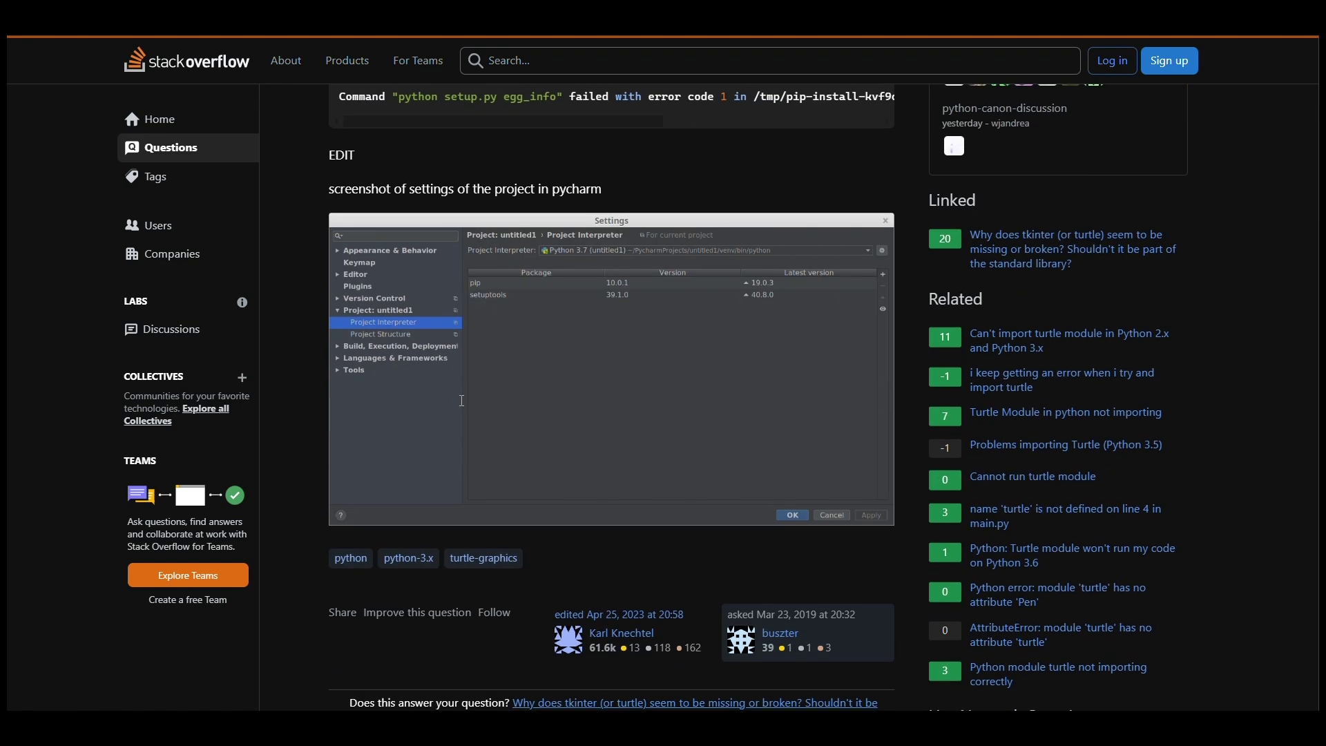
{"action": "scroll", "coordinate": [462, 407], "scroll_direction": "down", "scroll_amount": 1}
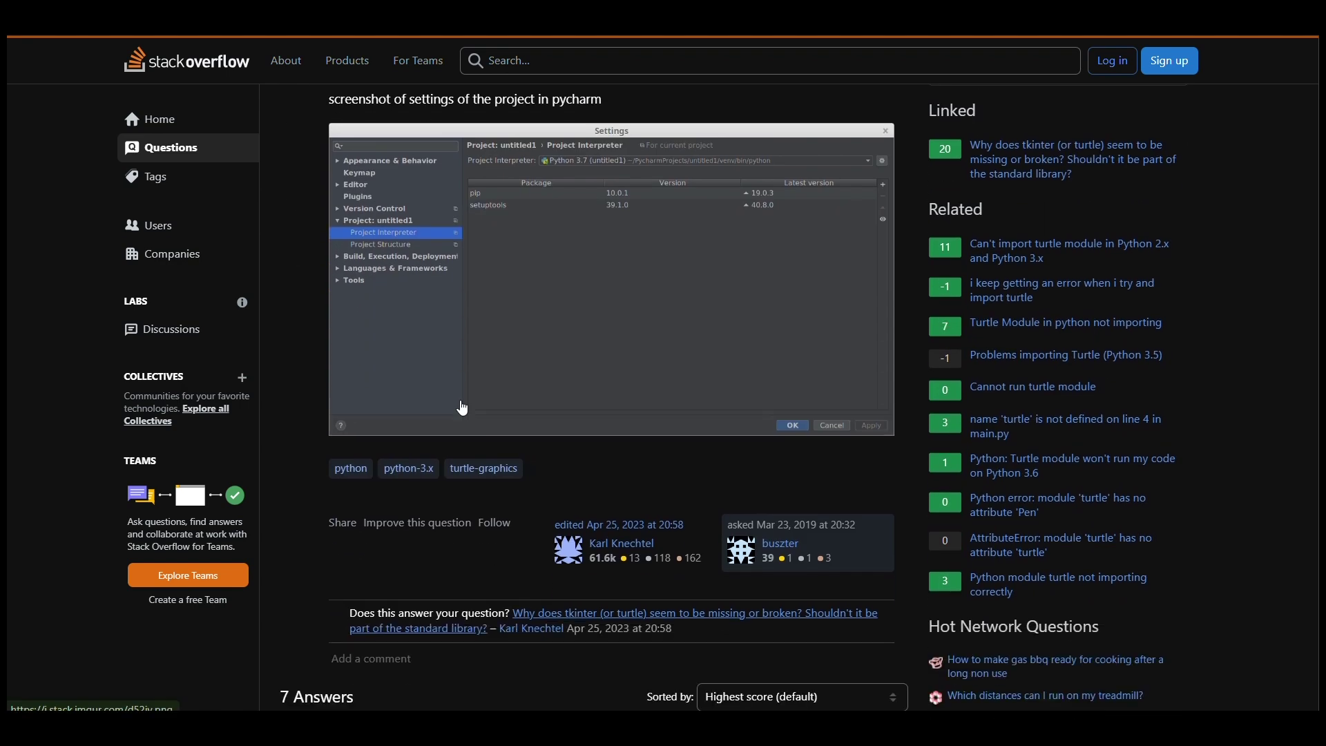
{"action": "scroll", "coordinate": [462, 408], "scroll_direction": "down", "scroll_amount": 3}
{"action": "scroll", "coordinate": [461, 407], "scroll_direction": "down", "scroll_amount": 2}
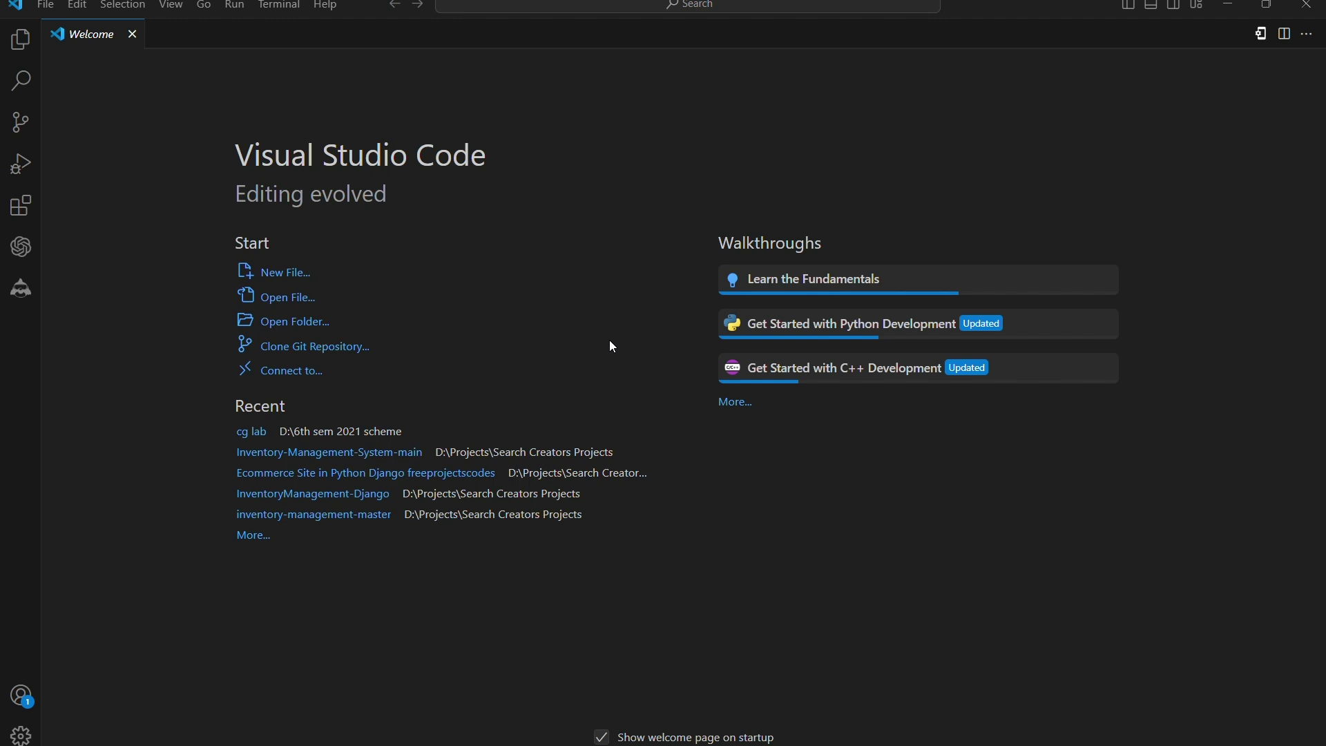
Browse the Open Folder dialog to D:\6th sem 2021 scheme
{"action": "left_click", "coordinate": [46, 6]}
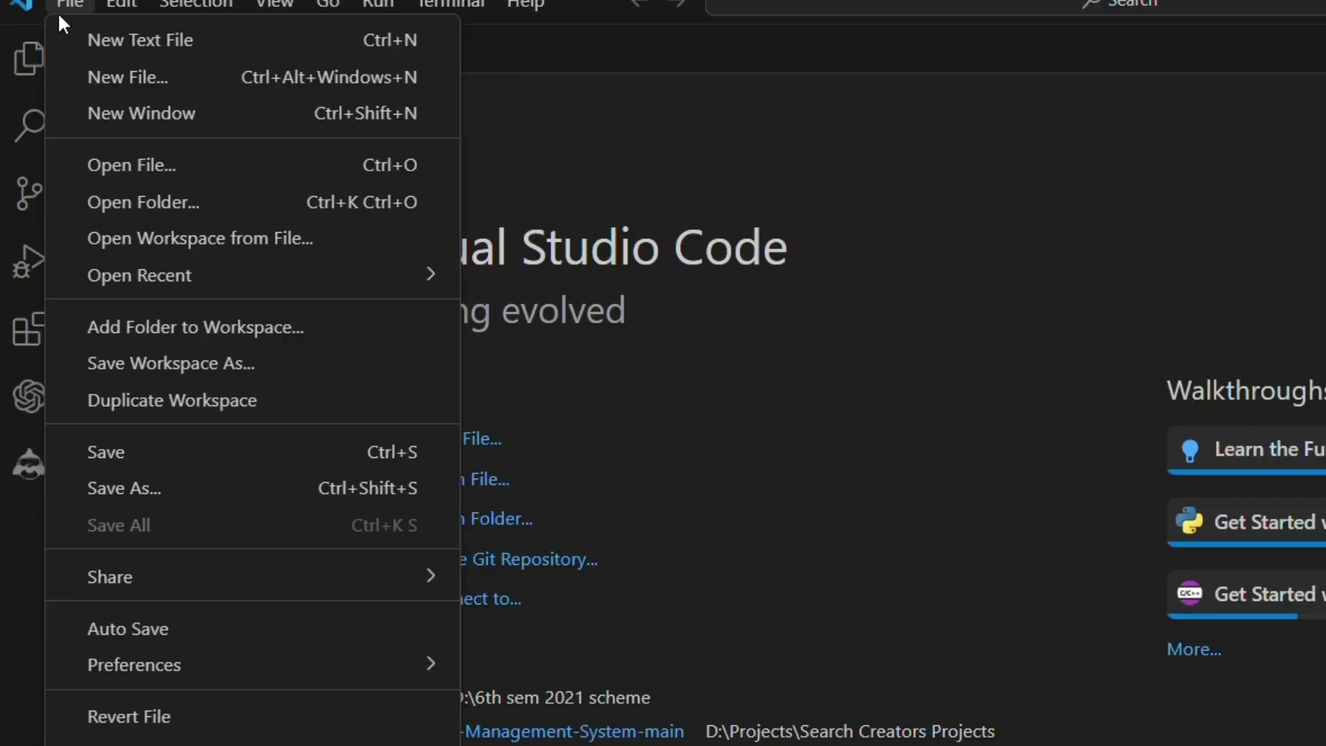
{"action": "left_click", "coordinate": [155, 203]}
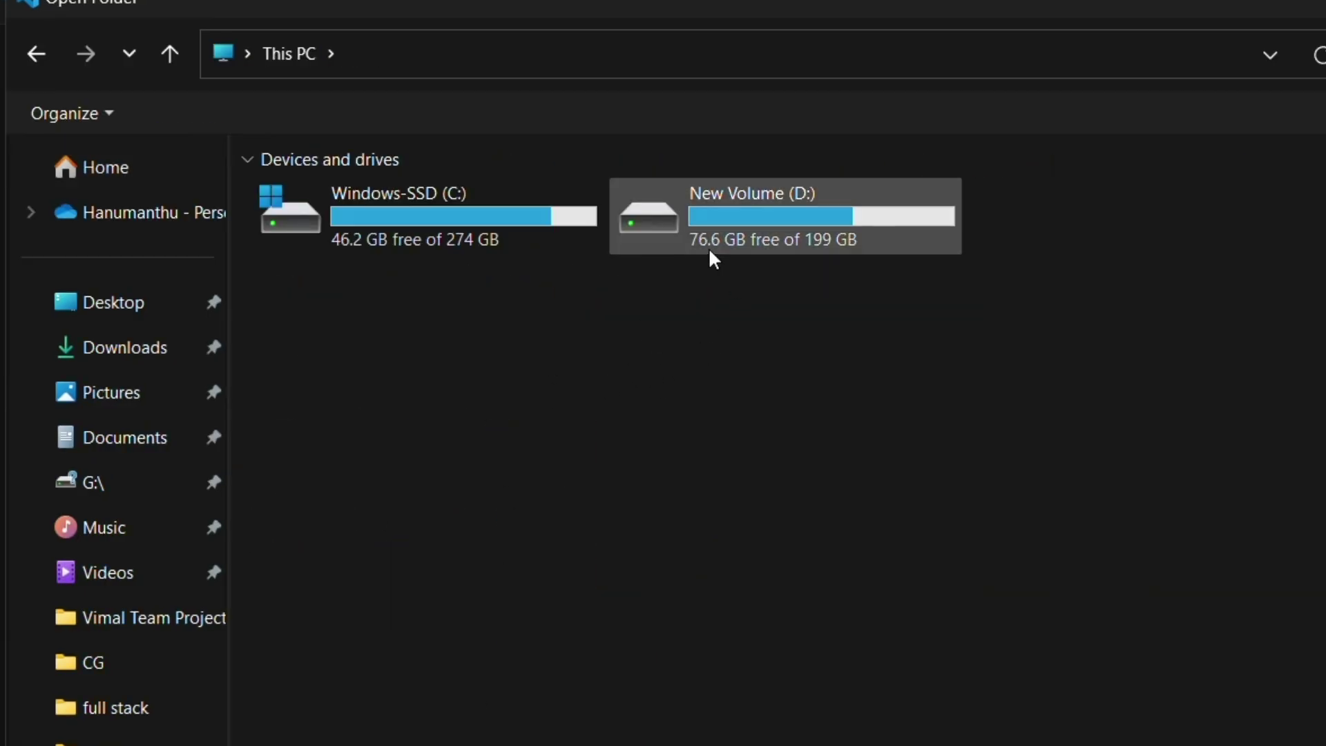
{"action": "double_click", "coordinate": [753, 240]}
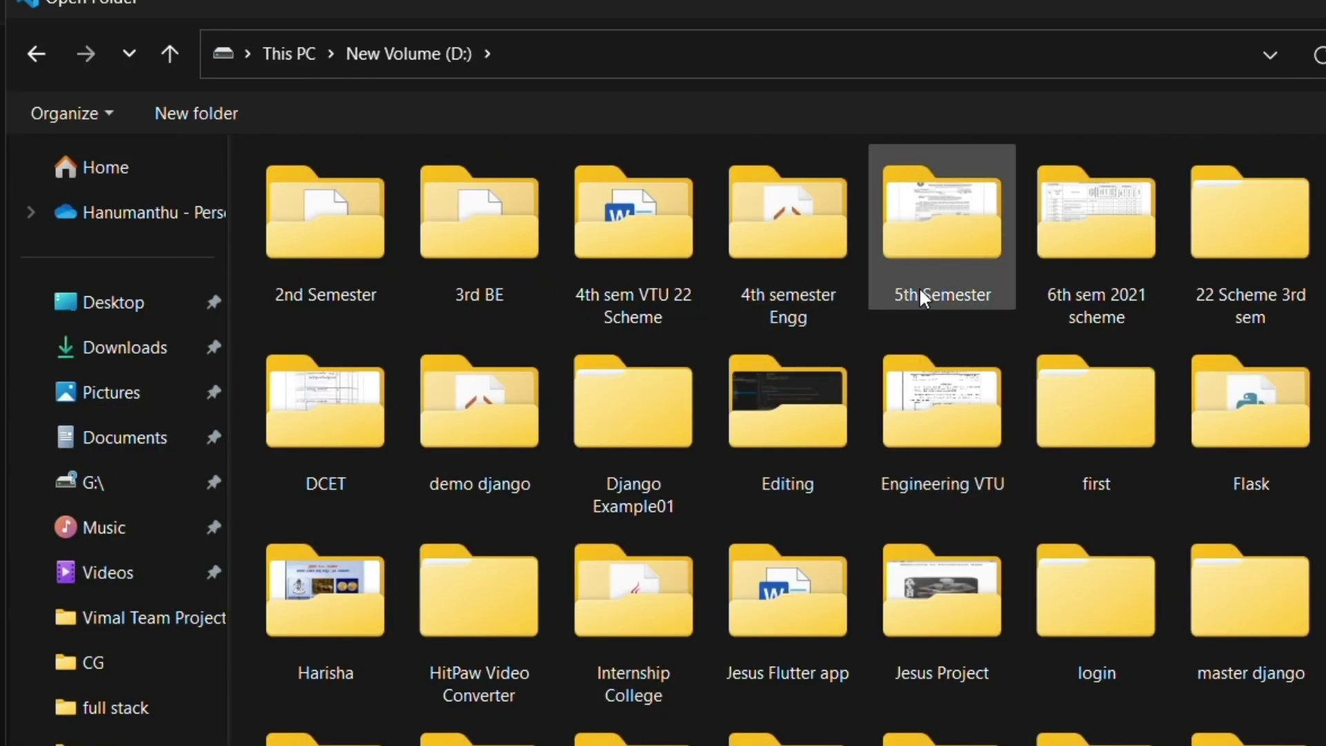
{"action": "double_click", "coordinate": [1095, 258]}
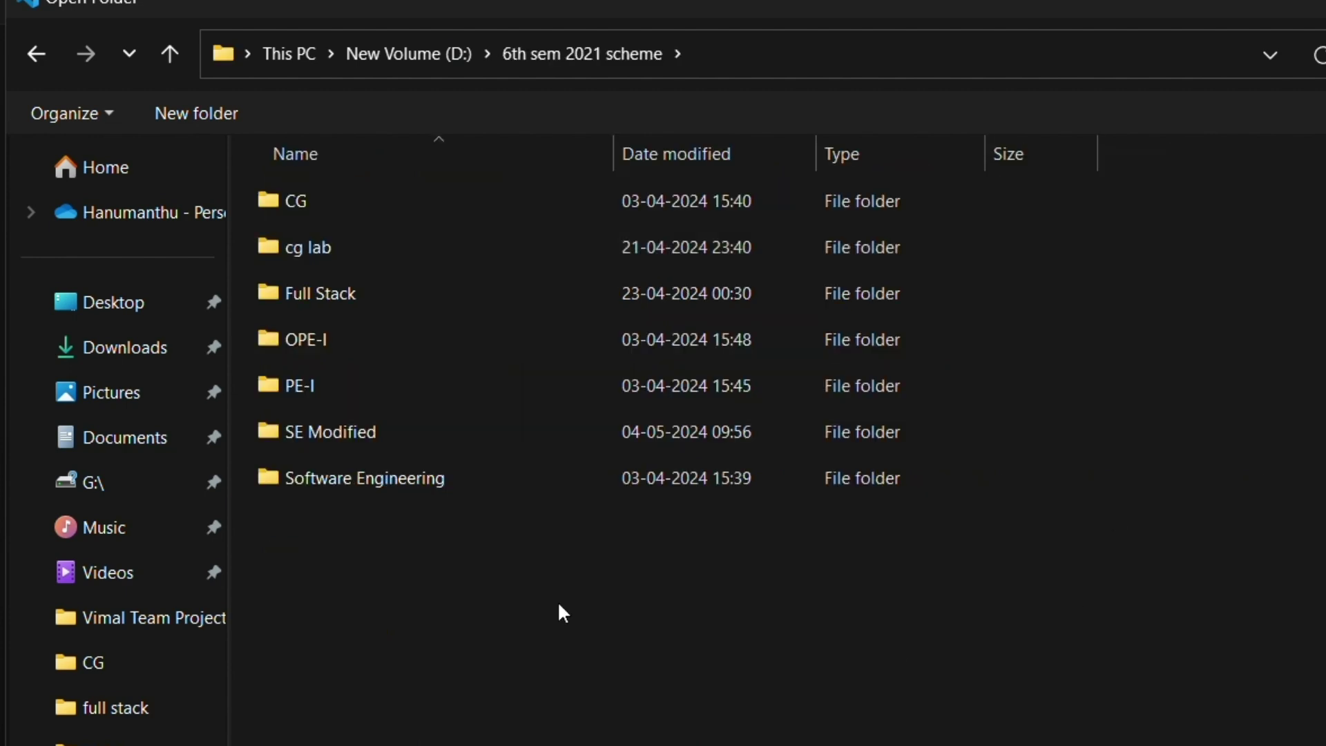
Create a 'CG Laboratory' folder there and open it as the workspace
{"action": "right_click", "coordinate": [490, 692]}
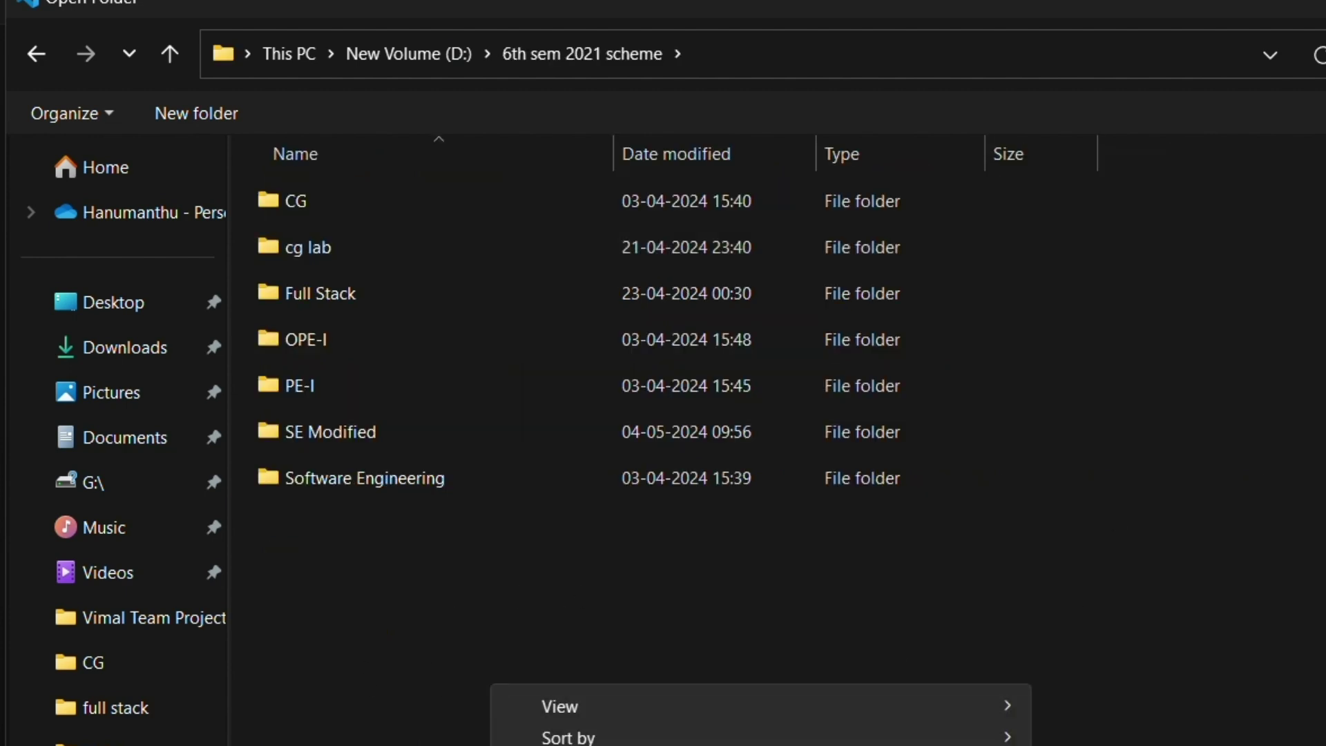
{"action": "key", "text": "ctrl+shift+n"}
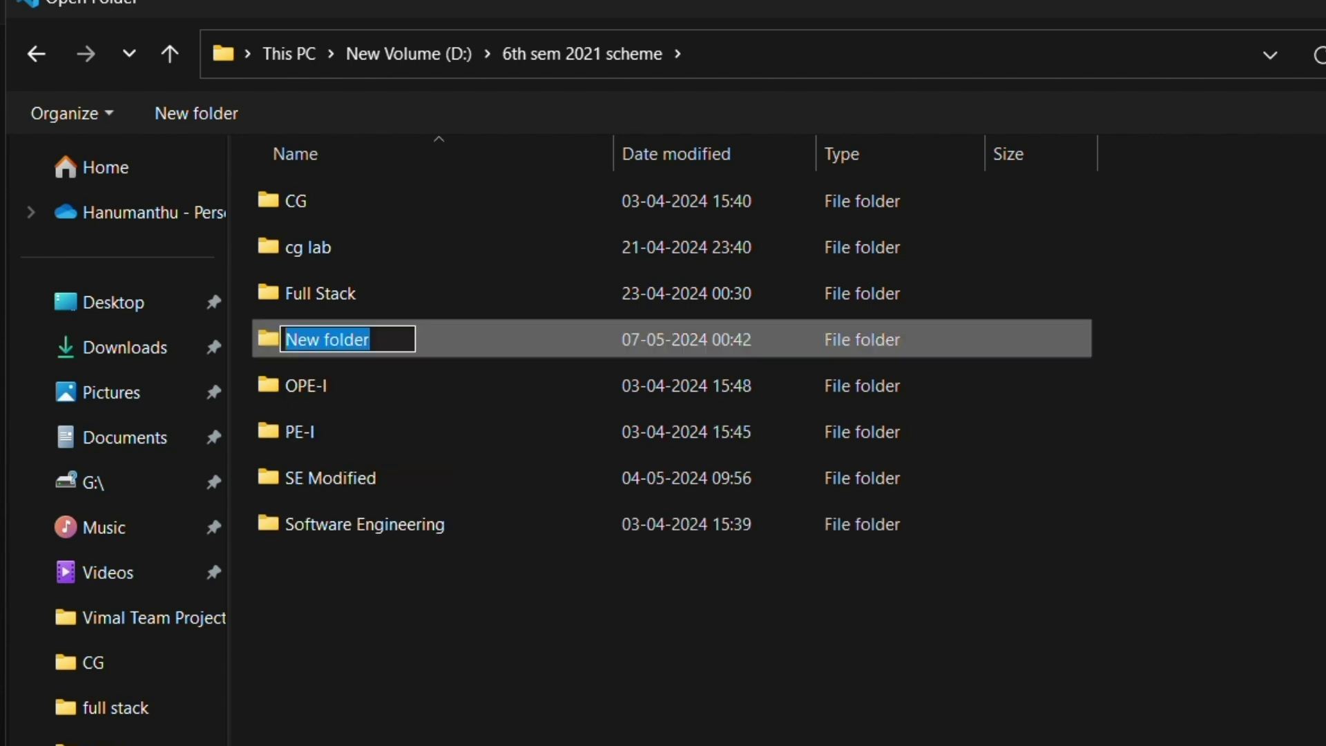
{"action": "type", "text": "C"}
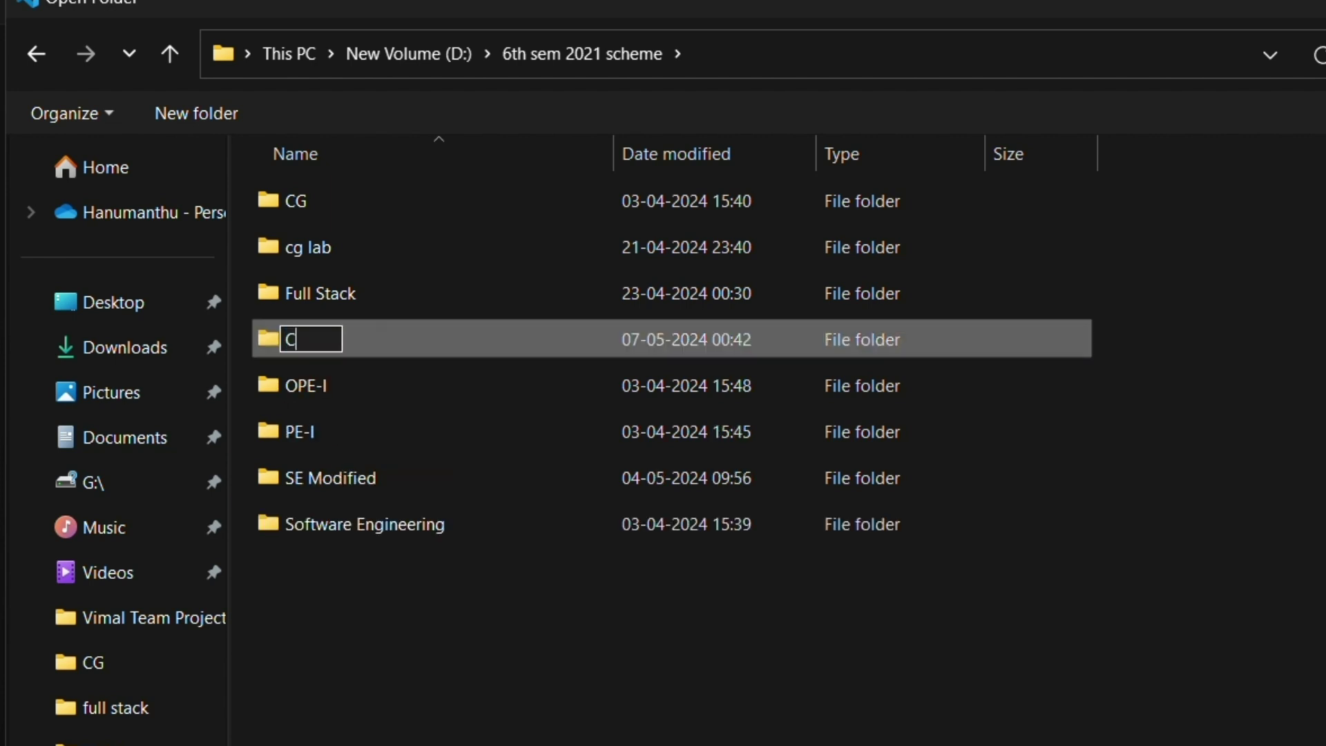
{"action": "type", "text": "G Laboratory"}
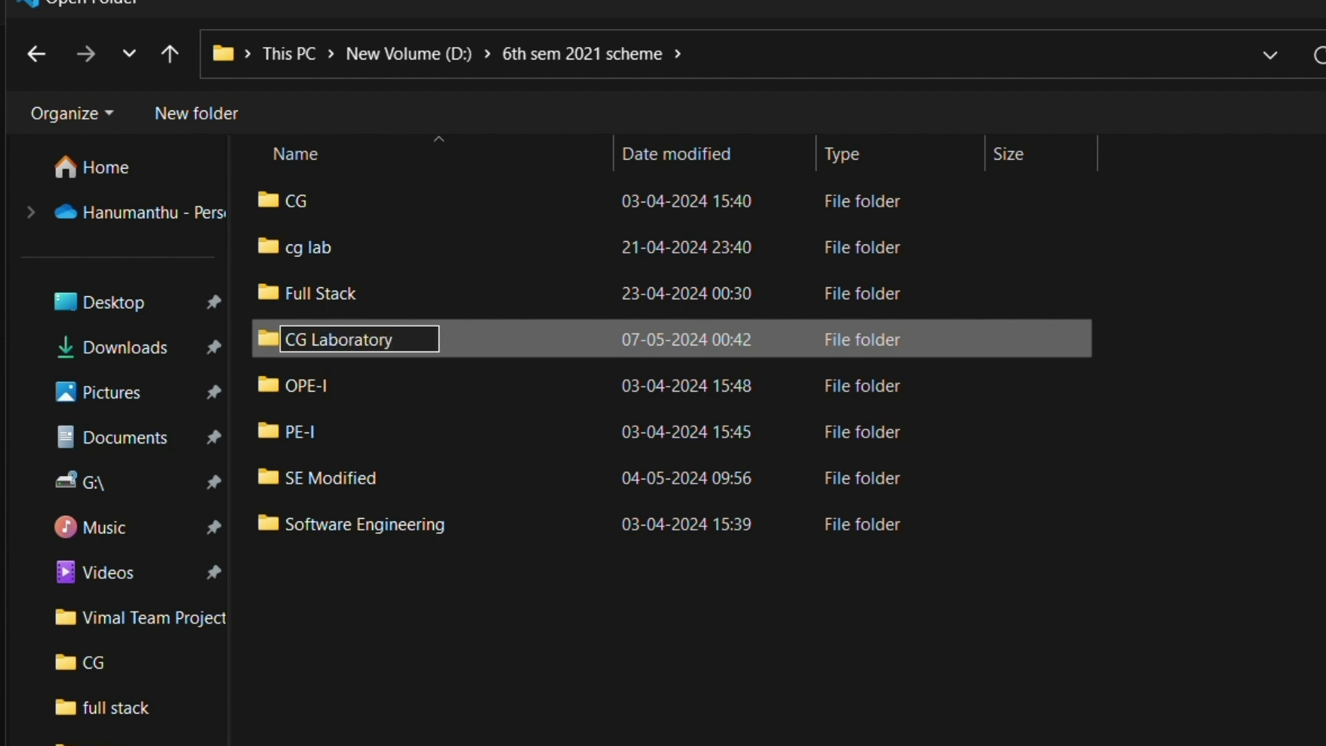
{"action": "key", "text": "Return"}
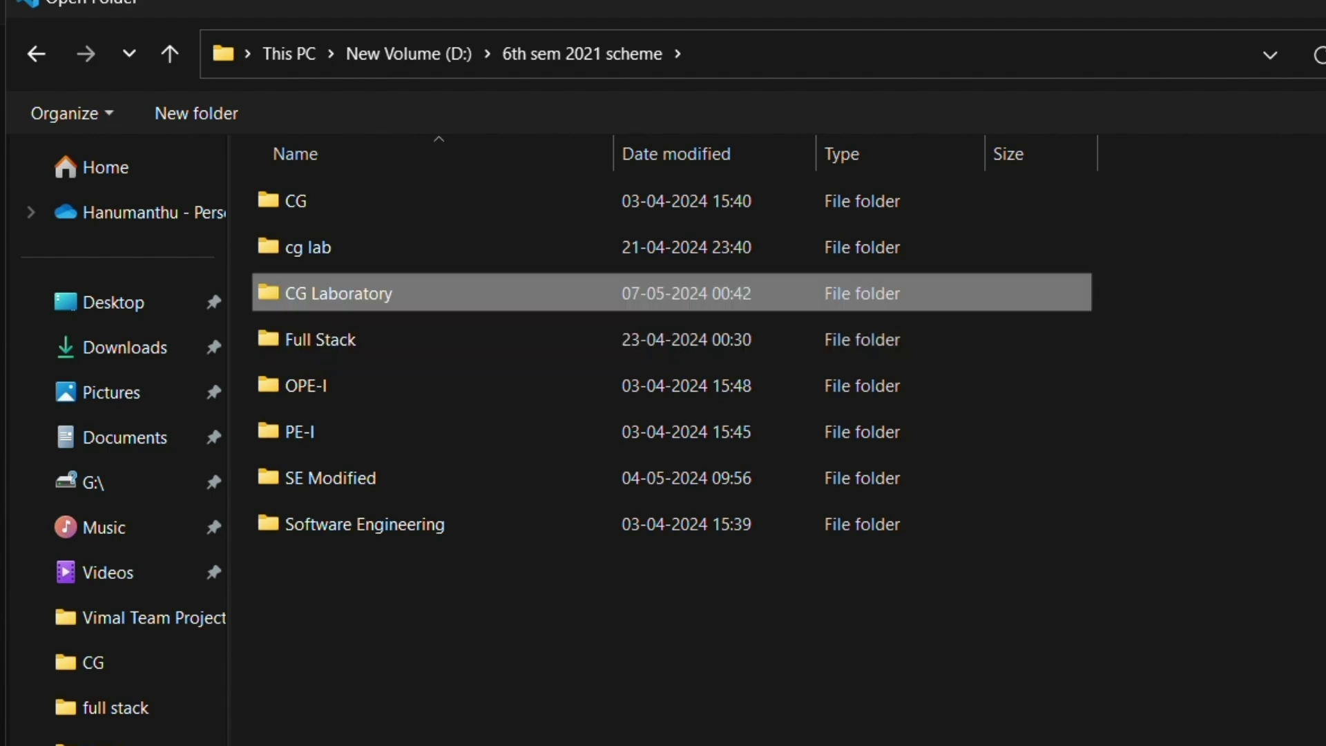
{"action": "left_click", "coordinate": [954, 737]}
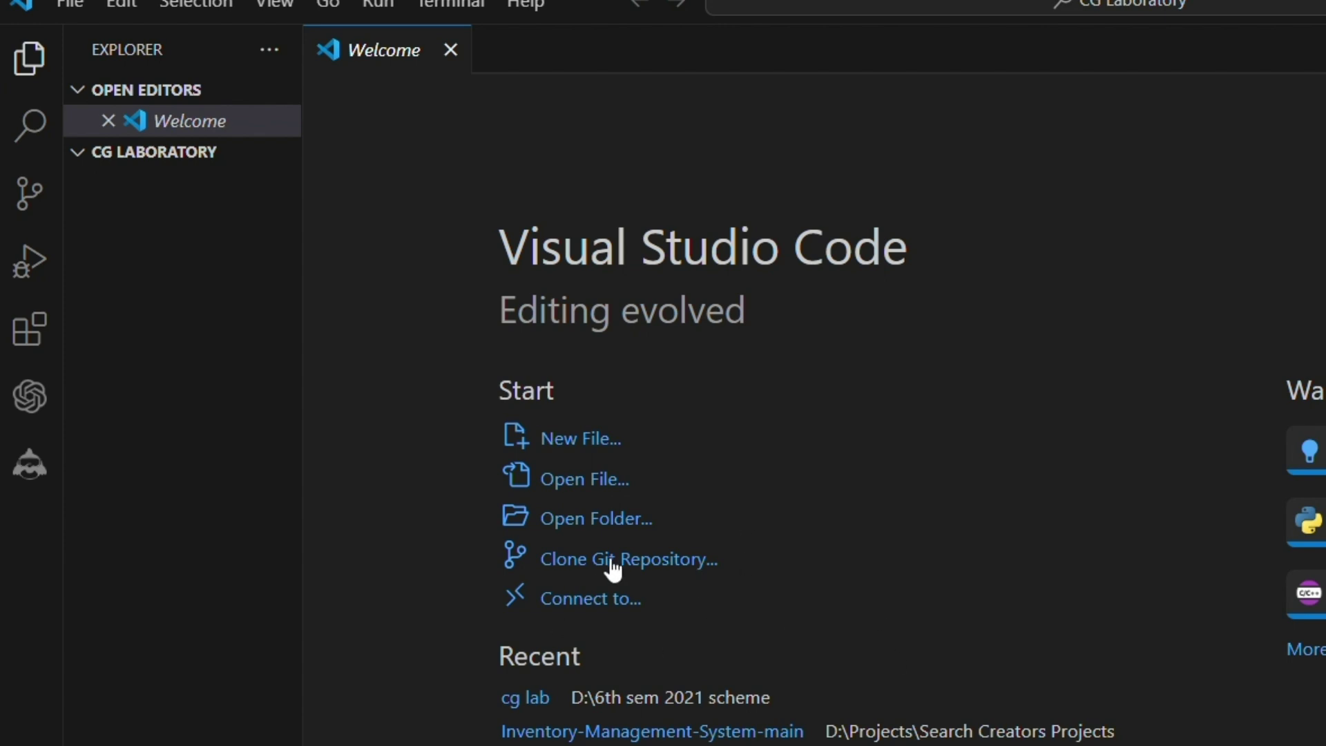
{"action": "mouse_move", "coordinate": [124, 153]}
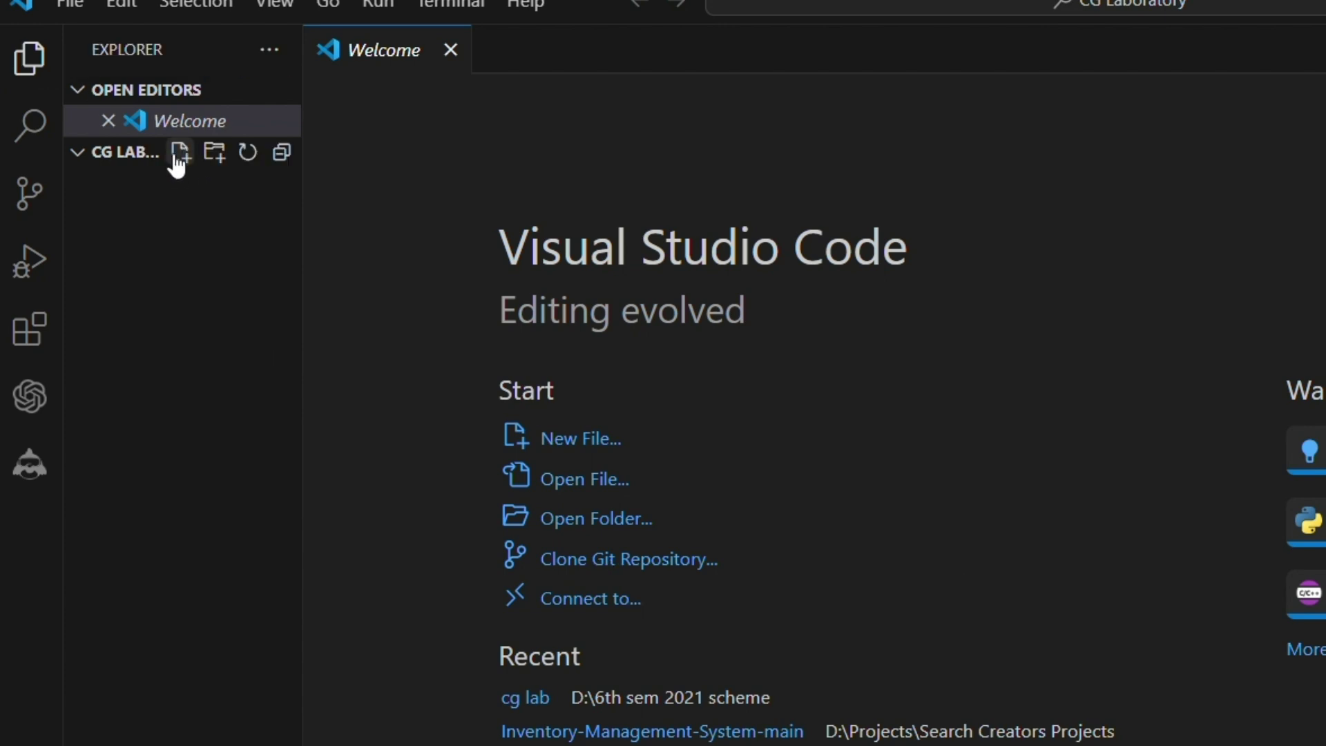
Create program01.py in the CG LABORATORY Explorer
{"action": "left_click", "coordinate": [180, 155]}
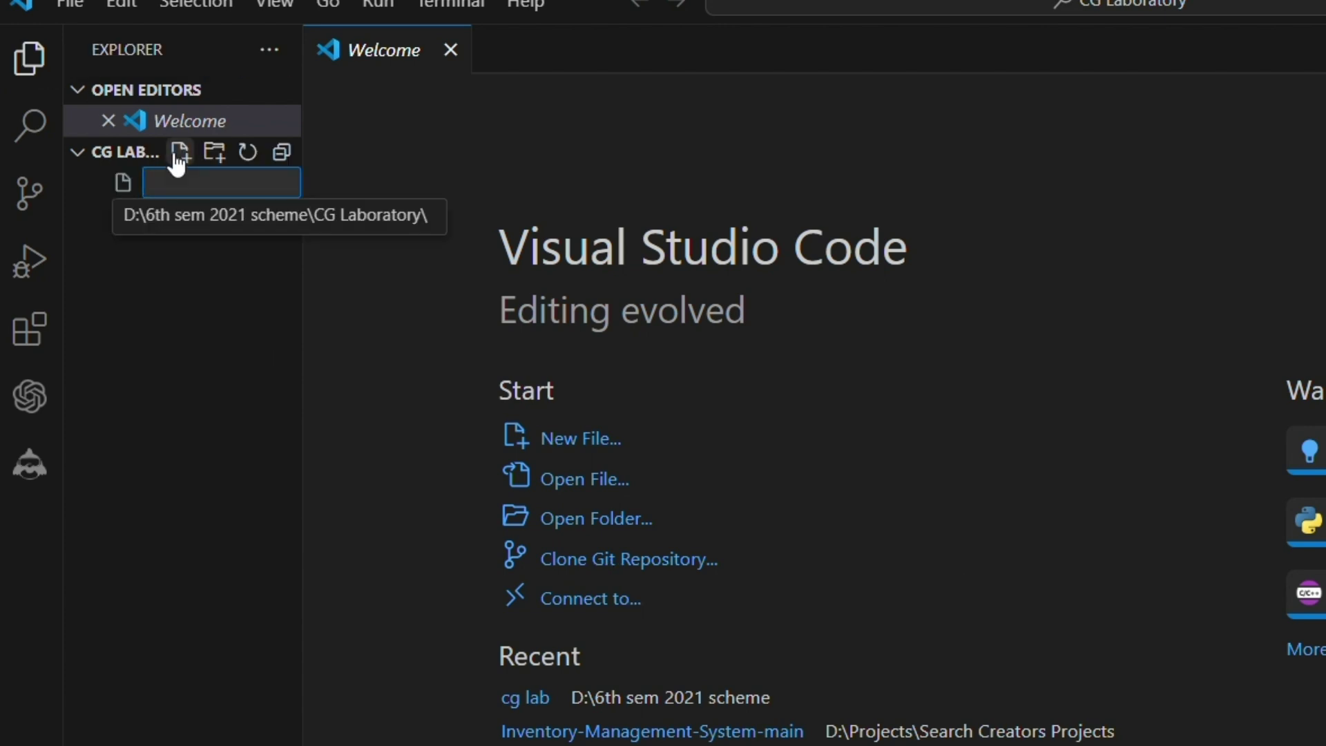
{"action": "type", "text": "program0"}
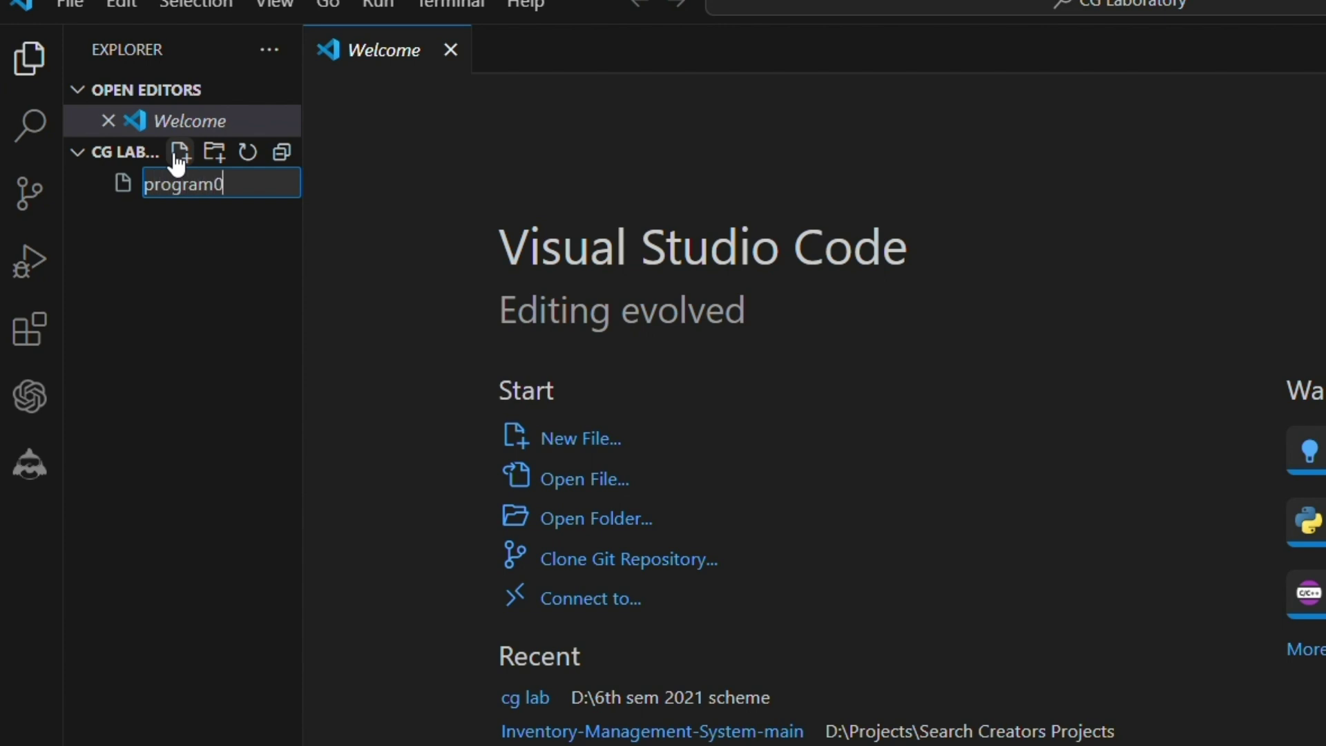
{"action": "type", "text": ".py"}
{"action": "key", "text": "Return"}
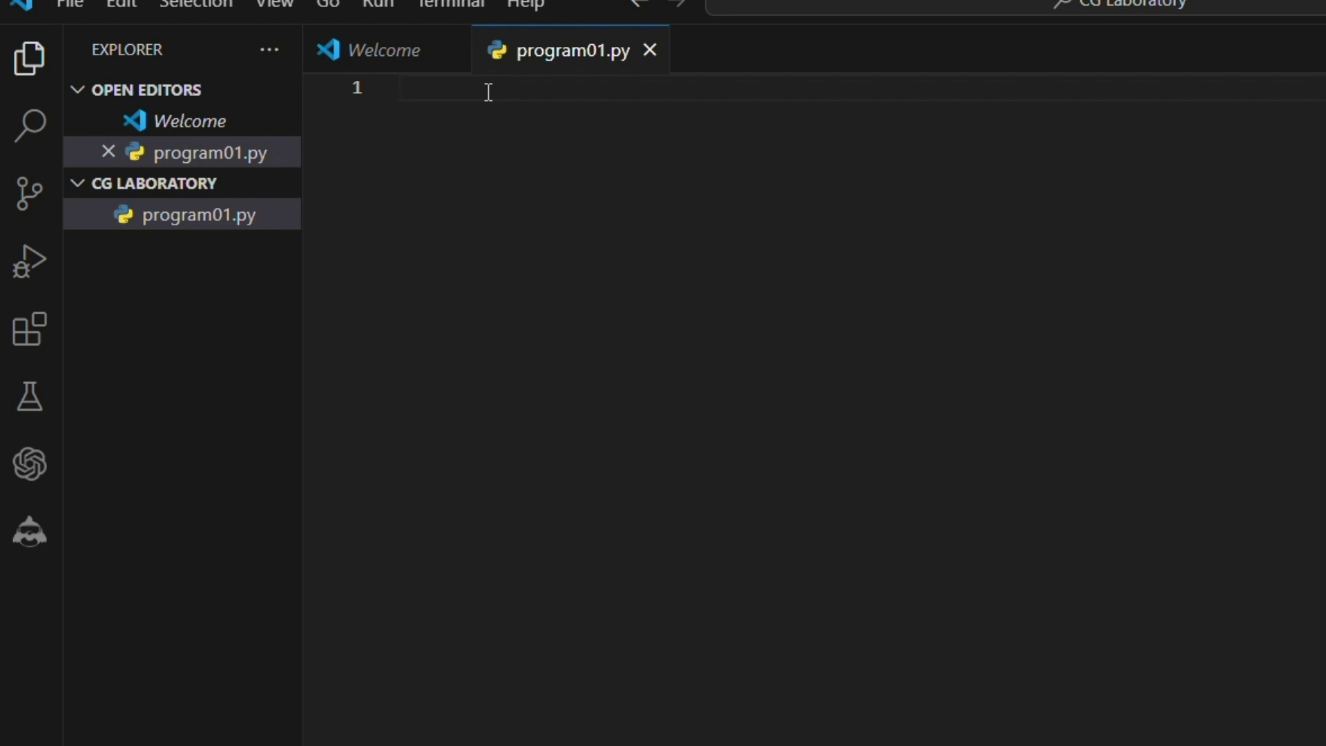
{"action": "left_click_drag", "start_coordinate": [844, 164], "coordinate": [645, 162]}
{"action": "left_click_drag", "start_coordinate": [844, 164], "coordinate": [556, 177]}
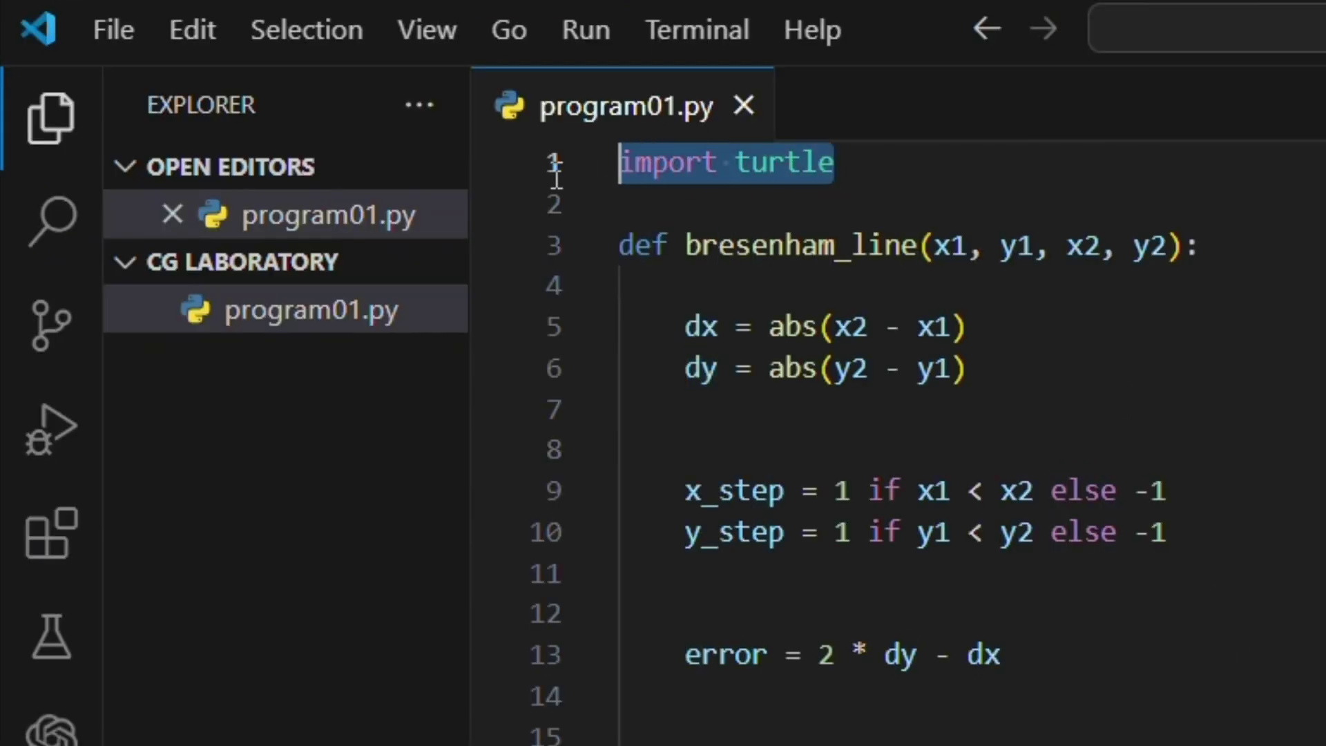
{"action": "left_click", "coordinate": [891, 163]}
{"action": "left_click_drag", "start_coordinate": [891, 163], "coordinate": [622, 162]}
{"action": "left_click", "coordinate": [892, 161]}
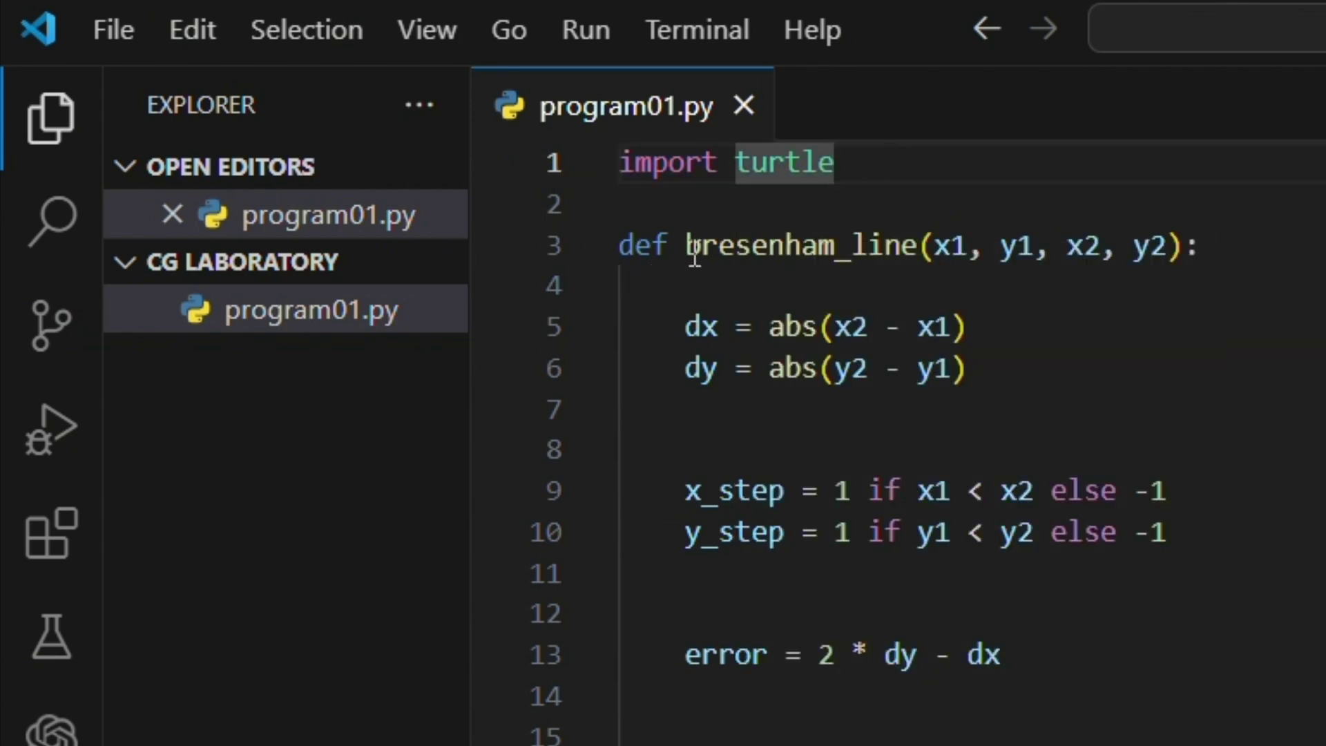
{"action": "left_click_drag", "start_coordinate": [689, 246], "coordinate": [911, 245]}
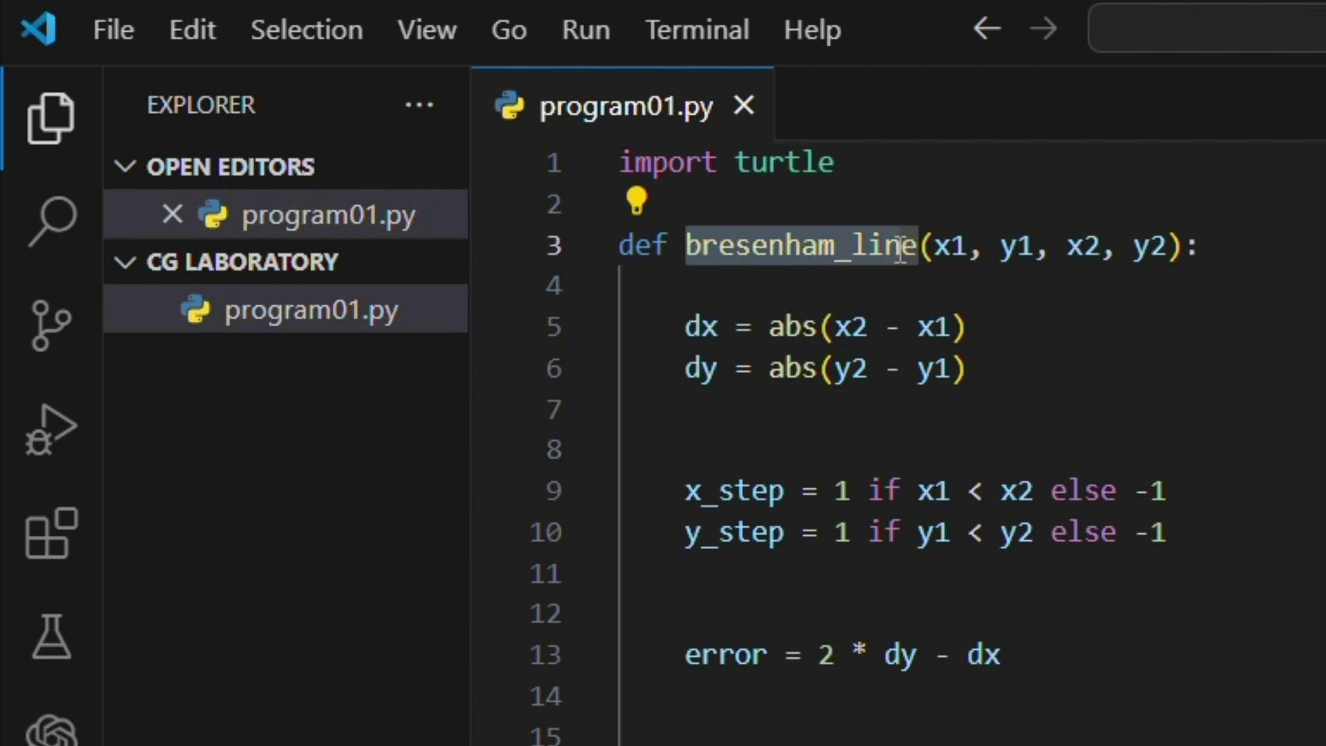
{"action": "left_click_drag", "start_coordinate": [935, 247], "coordinate": [1175, 245]}
{"action": "left_click", "coordinate": [1072, 246]}
{"action": "key", "text": "Left"}
{"action": "key", "text": "Left"}
{"action": "key", "text": "Left"}
{"action": "left_click_drag", "start_coordinate": [1068, 246], "coordinate": [1170, 245]}
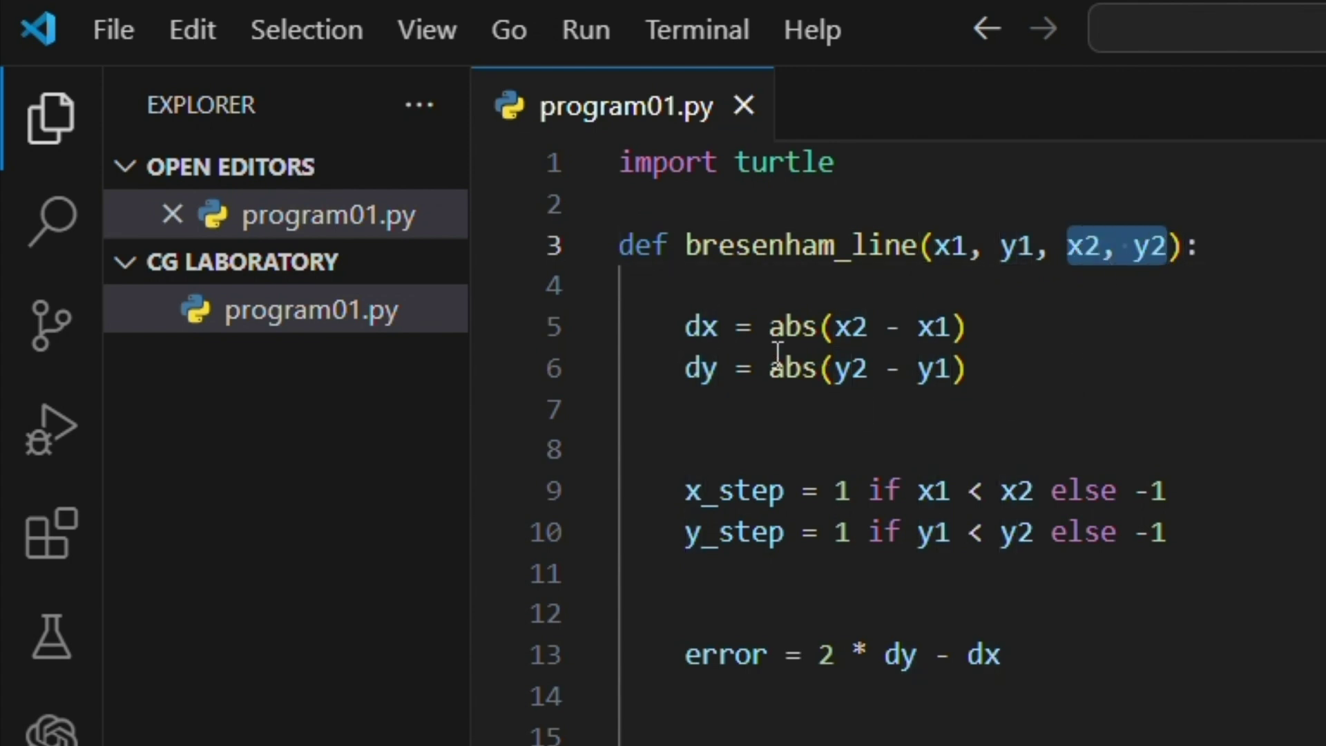
{"action": "left_click", "coordinate": [1290, 264]}
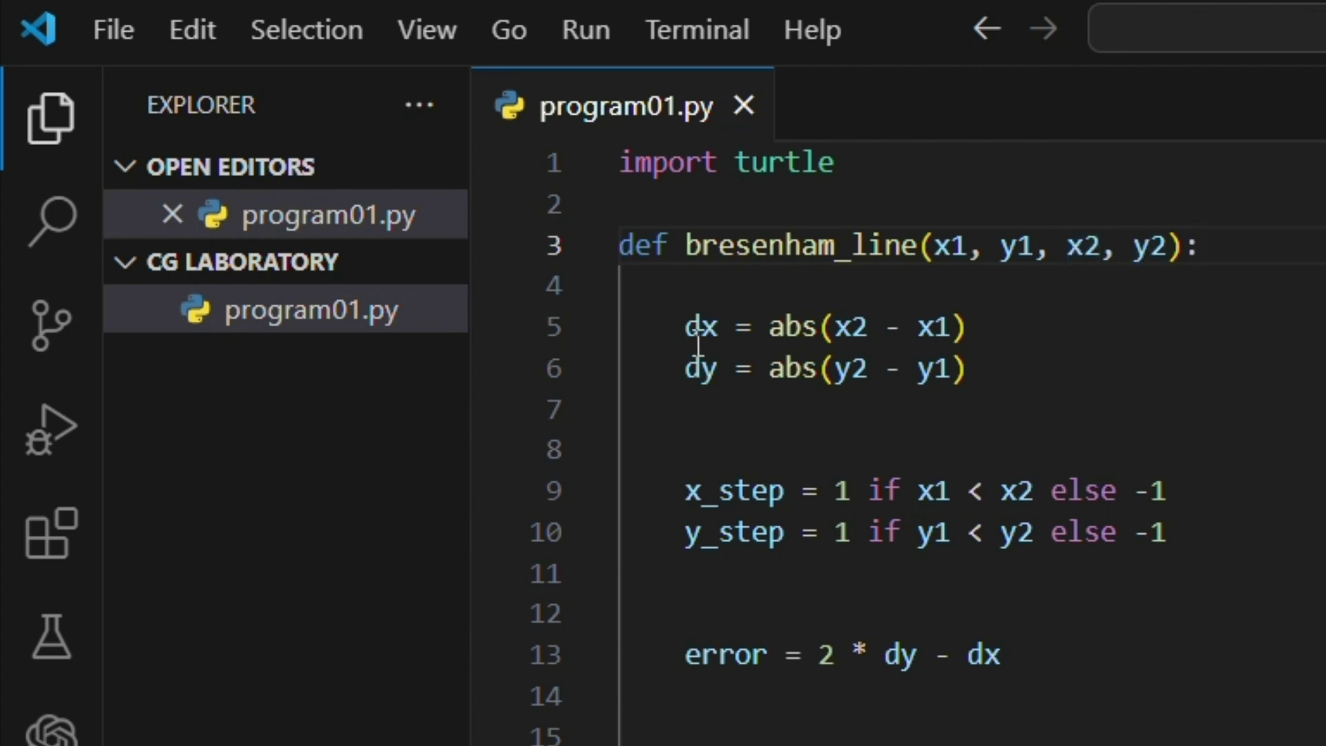
{"action": "left_click_drag", "start_coordinate": [686, 327], "coordinate": [1030, 332]}
{"action": "left_click_drag", "start_coordinate": [684, 369], "coordinate": [974, 367]}
{"action": "left_click", "coordinate": [974, 368]}
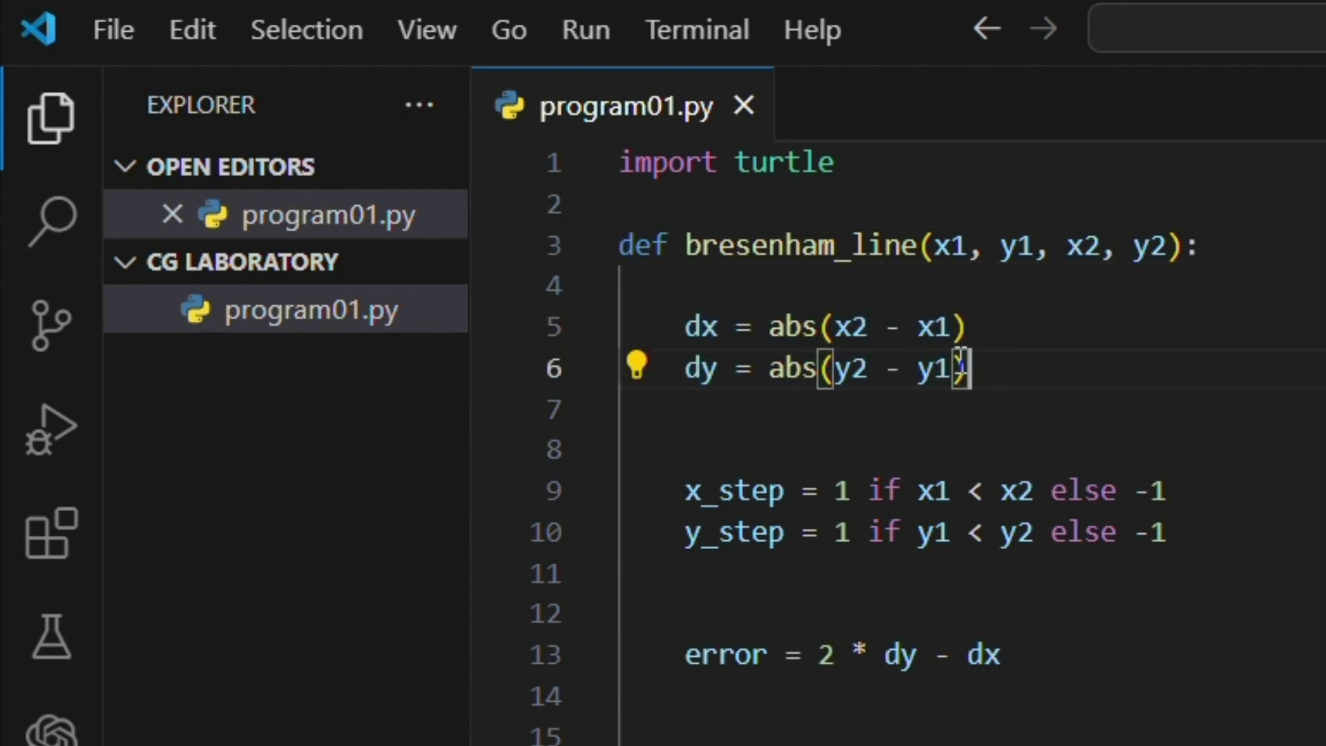
{"action": "left_click_drag", "start_coordinate": [669, 327], "coordinate": [888, 368]}
{"action": "left_click", "coordinate": [1007, 369]}
{"action": "left_click_drag", "start_coordinate": [682, 496], "coordinate": [1215, 505]}
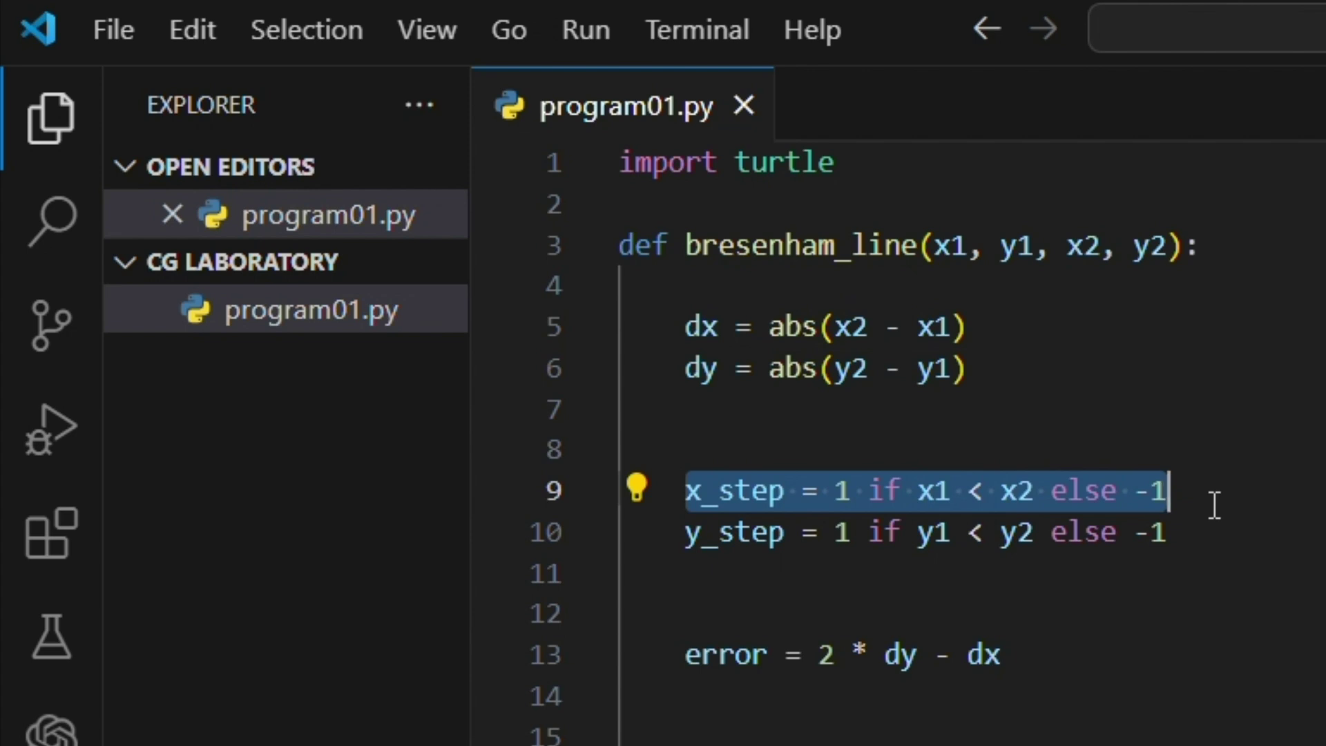
{"action": "left_click_drag", "start_coordinate": [694, 534], "coordinate": [913, 533]}
{"action": "left_click", "coordinate": [1272, 539]}
{"action": "left_click_drag", "start_coordinate": [687, 657], "coordinate": [1034, 661]}
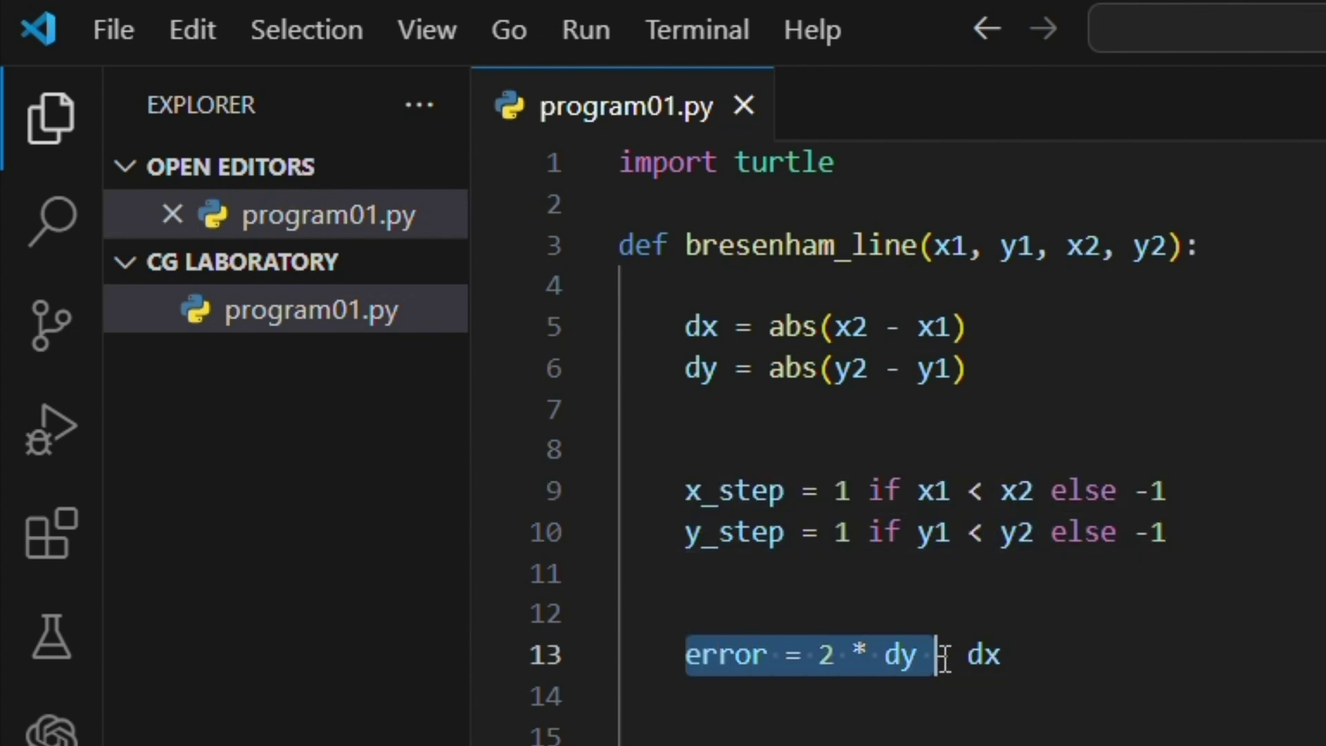
{"action": "left_click", "coordinate": [1034, 660]}
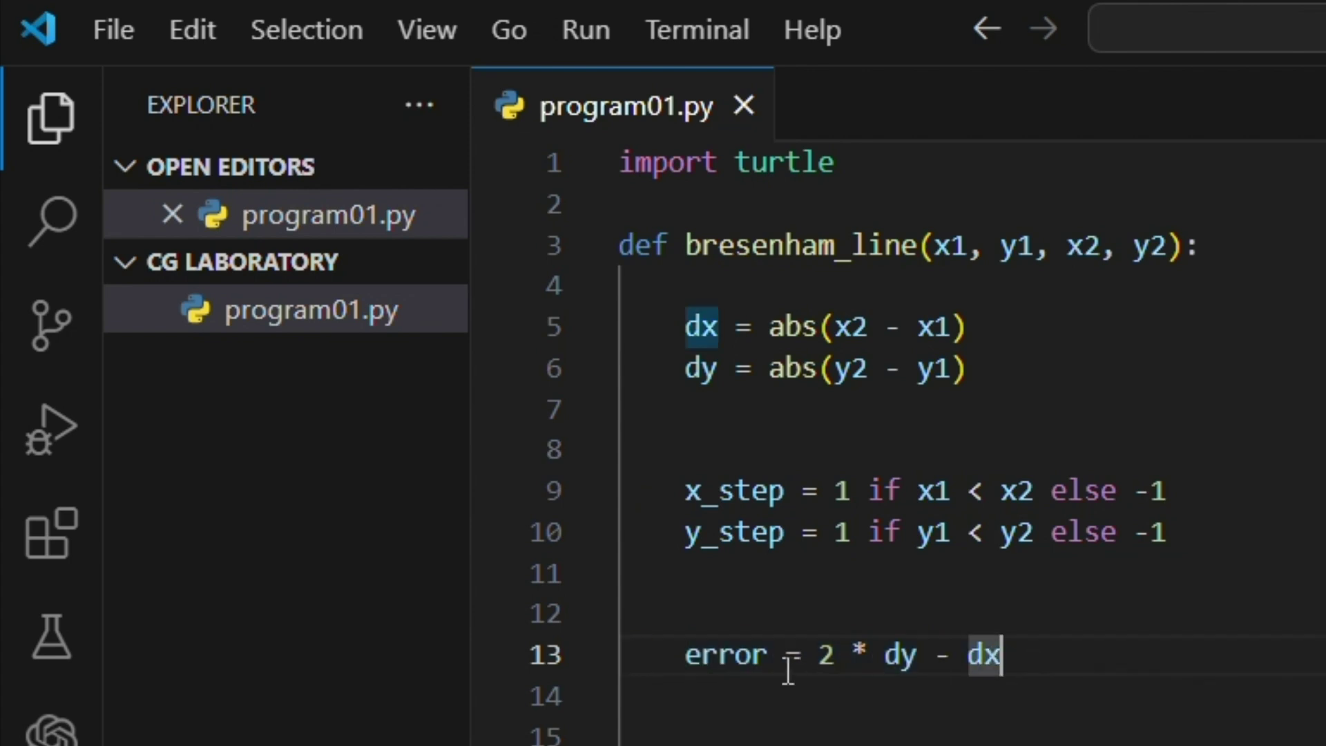
{"action": "left_click", "coordinate": [835, 654]}
{"action": "left_click", "coordinate": [887, 663]}
{"action": "left_click_drag", "start_coordinate": [820, 661], "coordinate": [1010, 682]}
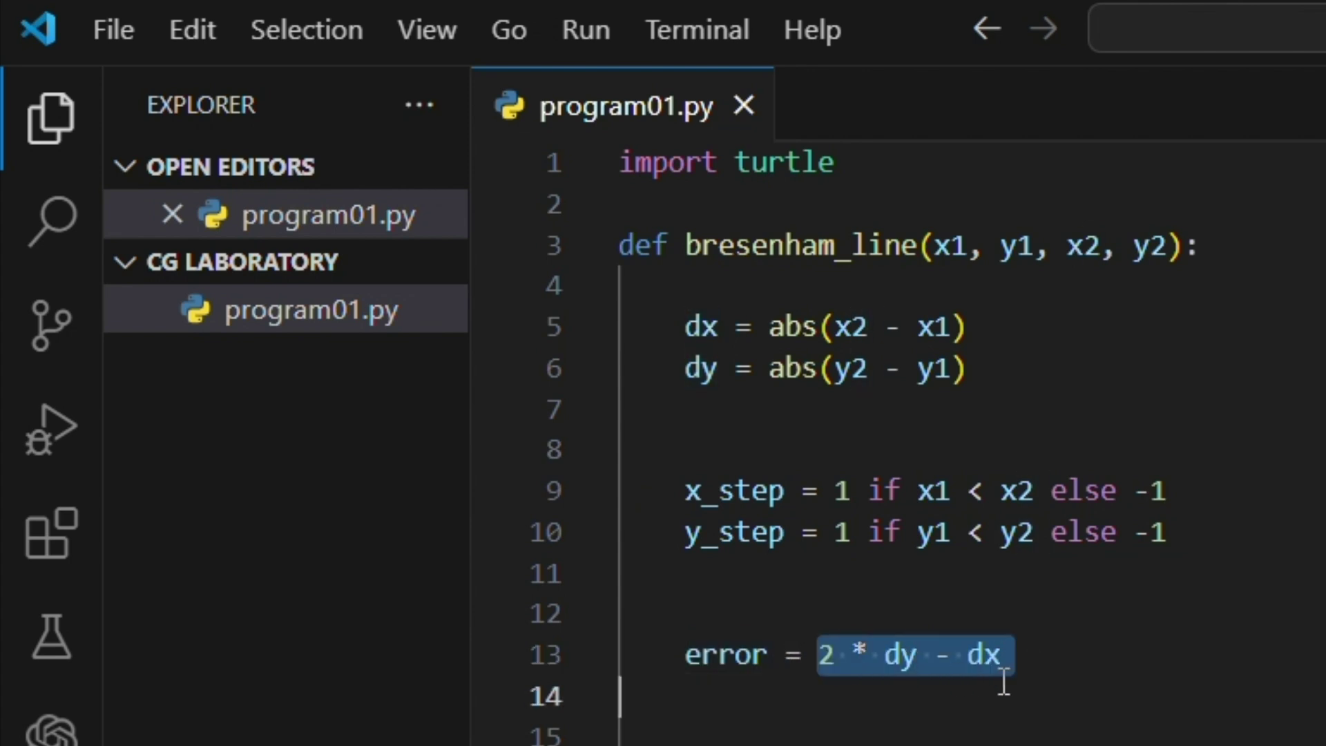
{"action": "left_click", "coordinate": [927, 692]}
{"action": "left_click_drag", "start_coordinate": [687, 654], "coordinate": [1015, 694]}
{"action": "left_click", "coordinate": [1016, 694]}
{"action": "left_click_drag", "start_coordinate": [688, 654], "coordinate": [984, 704]}
{"action": "left_click", "coordinate": [983, 705]}
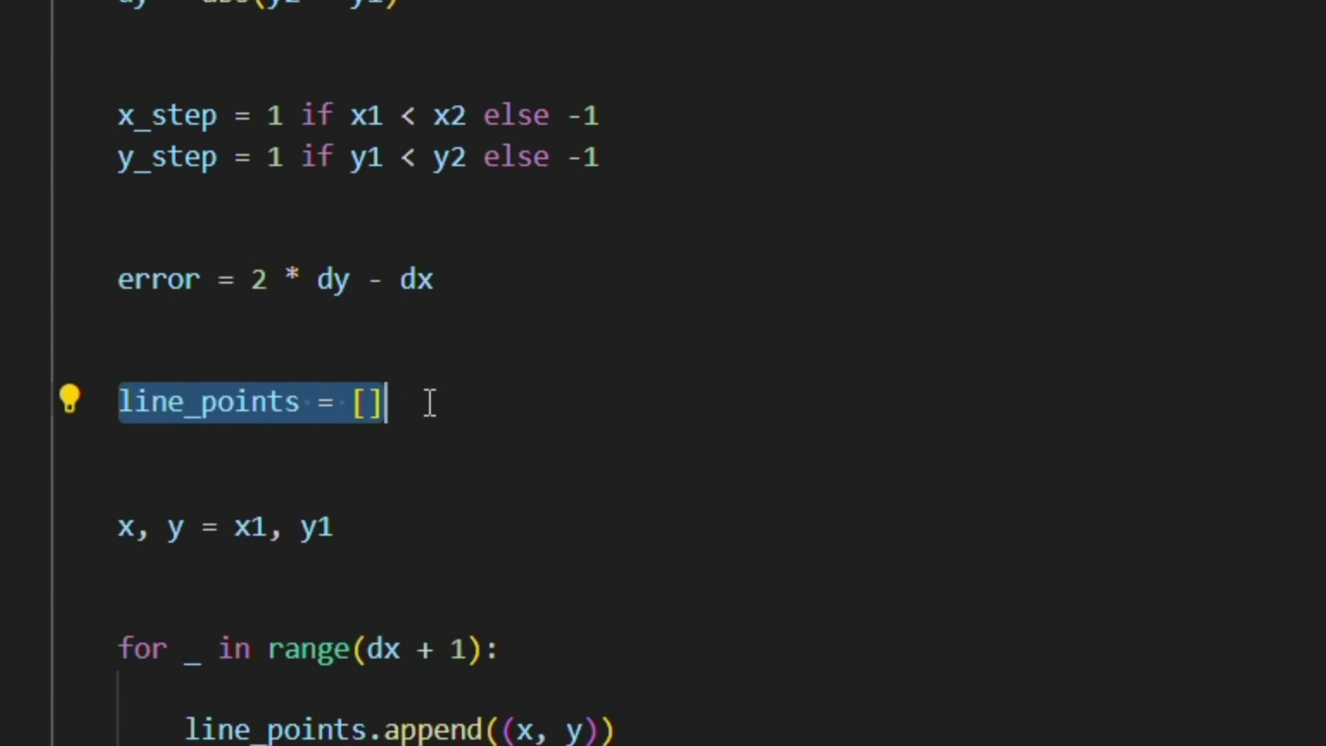
{"action": "left_click", "coordinate": [431, 405]}
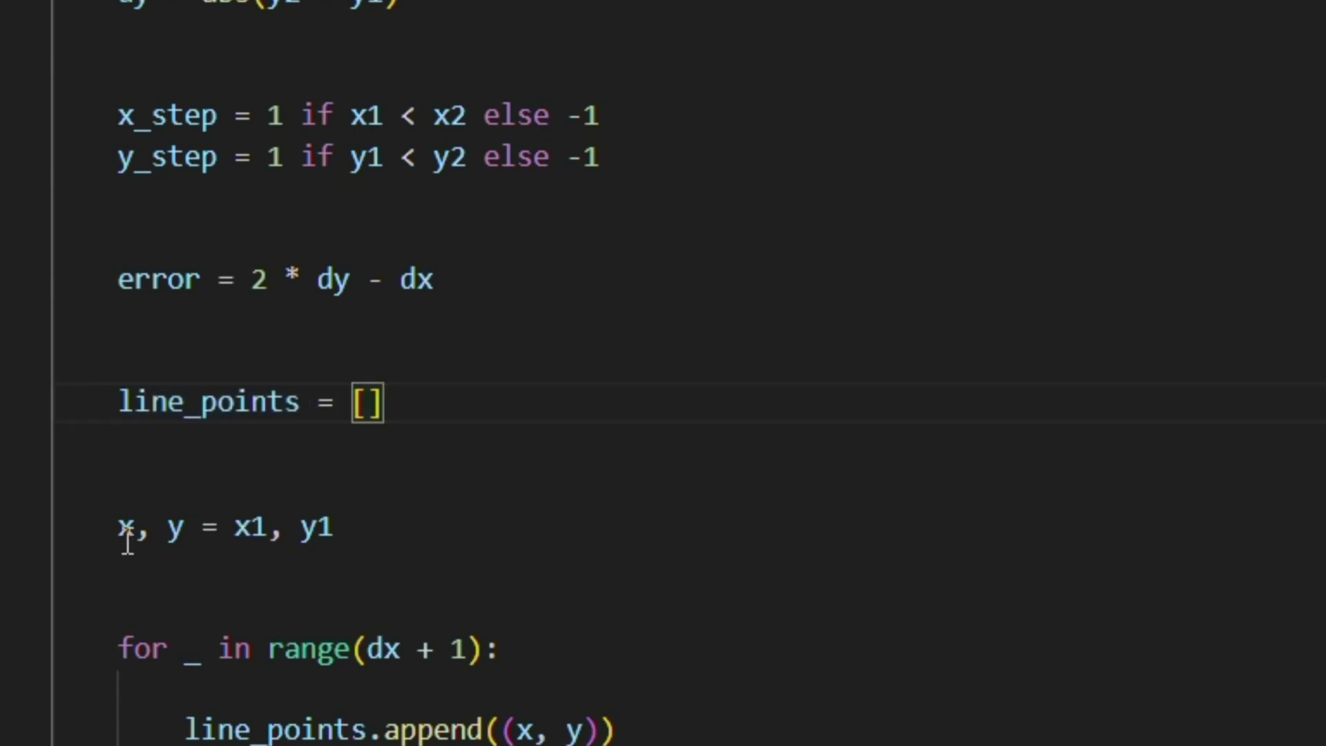
{"action": "left_click_drag", "start_coordinate": [125, 534], "coordinate": [400, 533]}
{"action": "left_click", "coordinate": [400, 533]}
{"action": "left_click", "coordinate": [121, 649]}
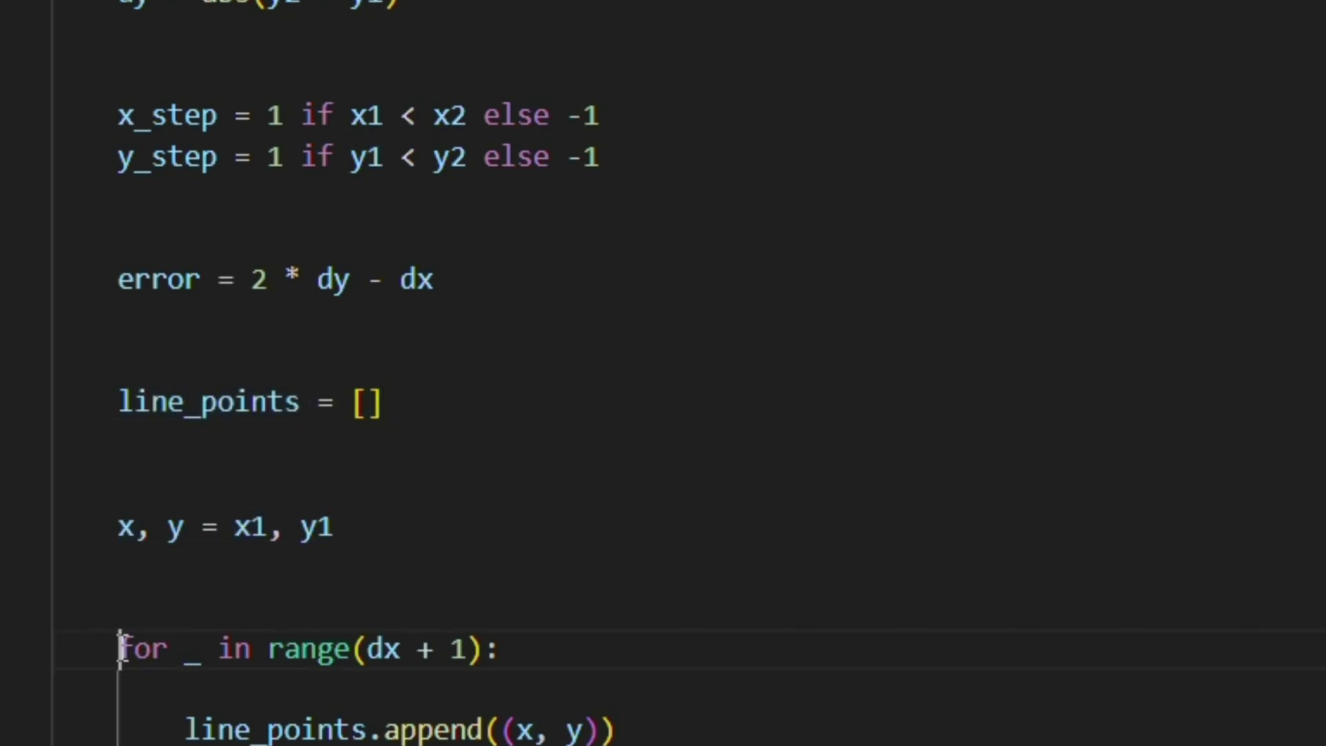
{"action": "left_click_drag", "start_coordinate": [121, 649], "coordinate": [616, 738]}
{"action": "left_click", "coordinate": [353, 705]}
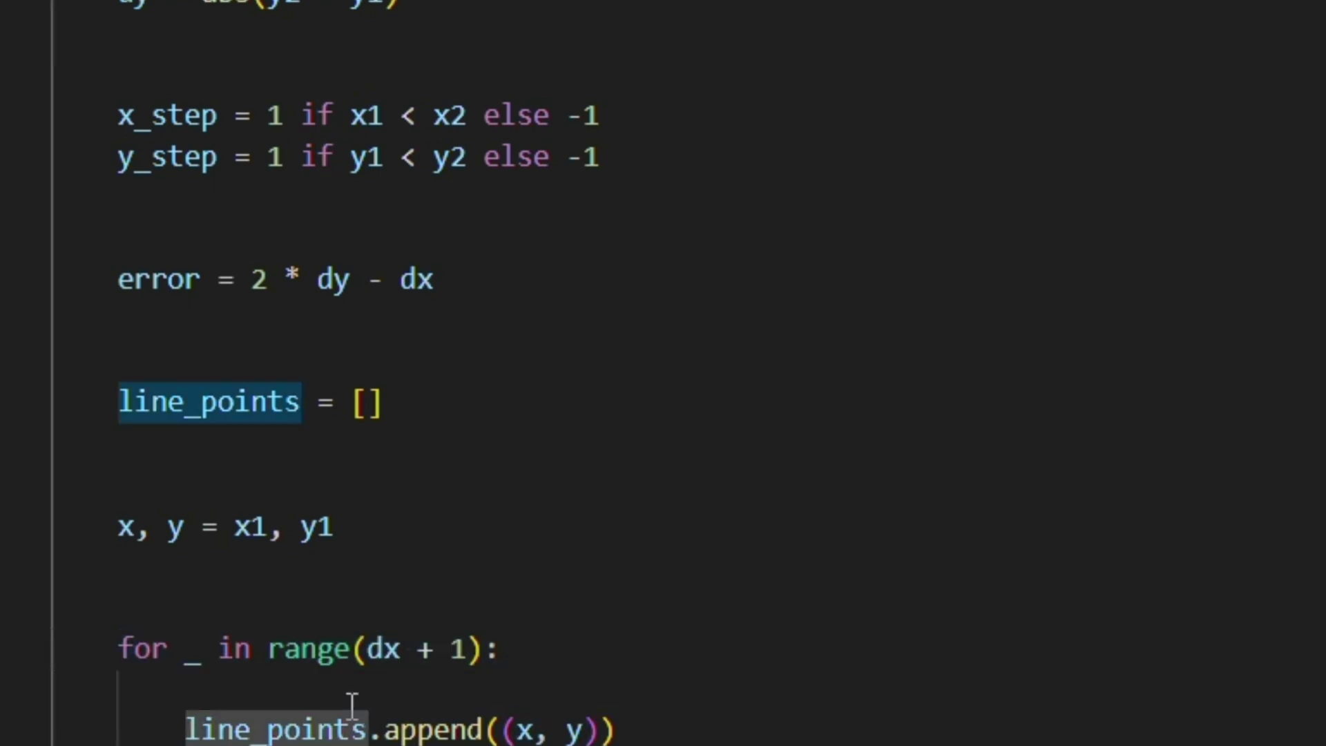
{"action": "left_click", "coordinate": [370, 652]}
{"action": "left_click", "coordinate": [503, 654]}
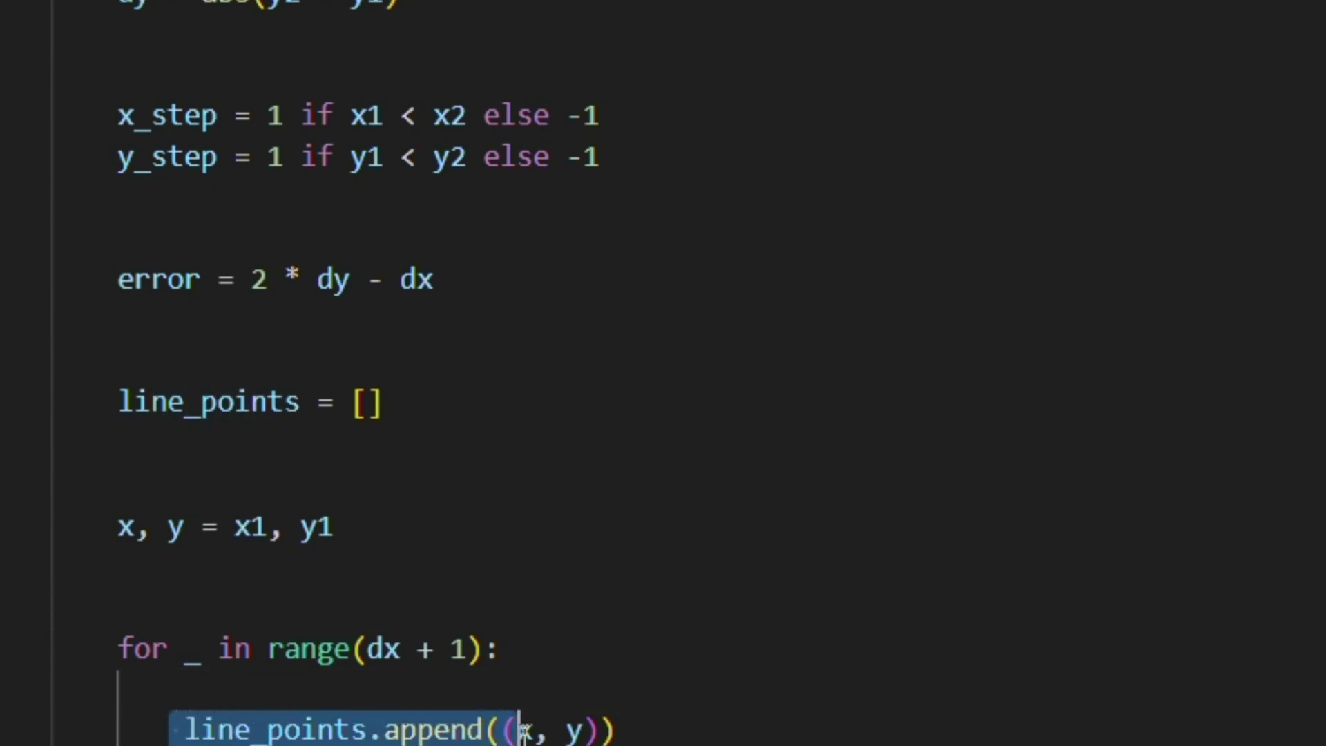
{"action": "left_click_drag", "start_coordinate": [172, 726], "coordinate": [641, 204]}
{"action": "left_click", "coordinate": [641, 203]}
{"action": "left_click_drag", "start_coordinate": [385, 199], "coordinate": [635, 214]}
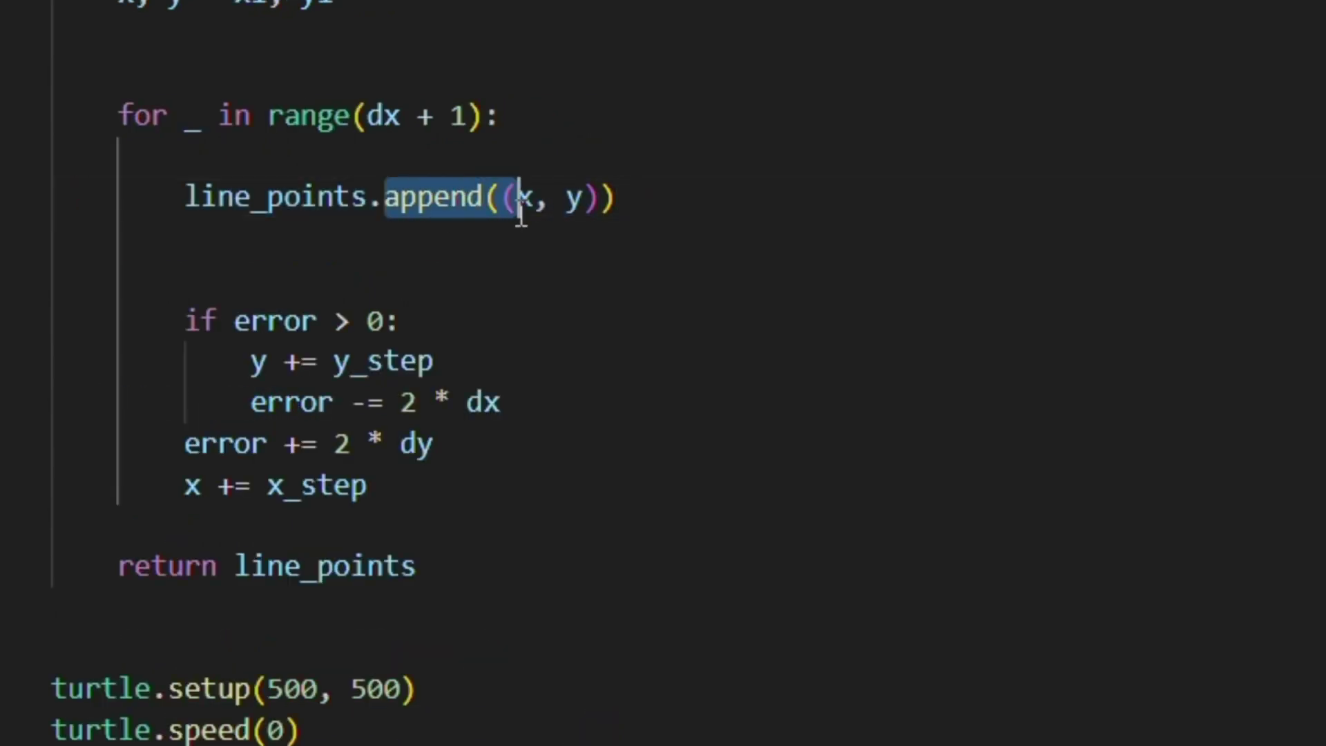
{"action": "left_click", "coordinate": [635, 215]}
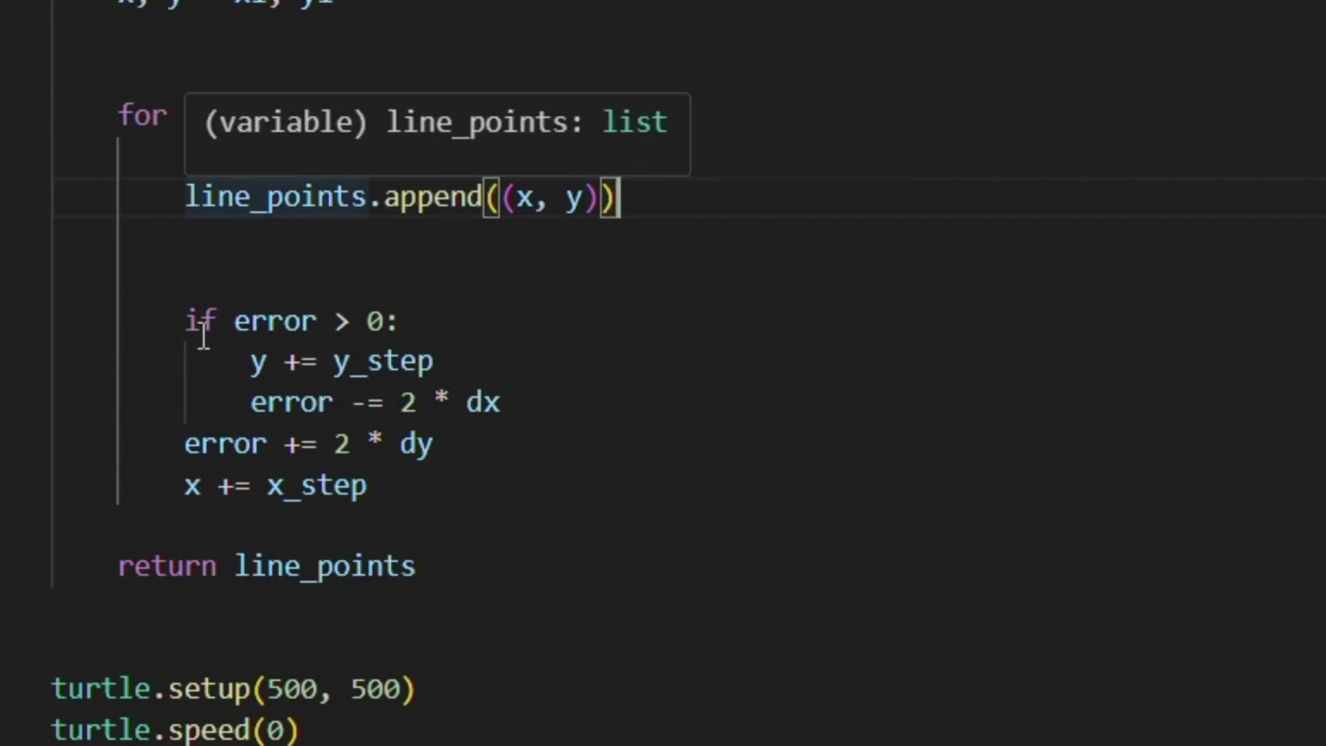
{"action": "left_click", "coordinate": [318, 321]}
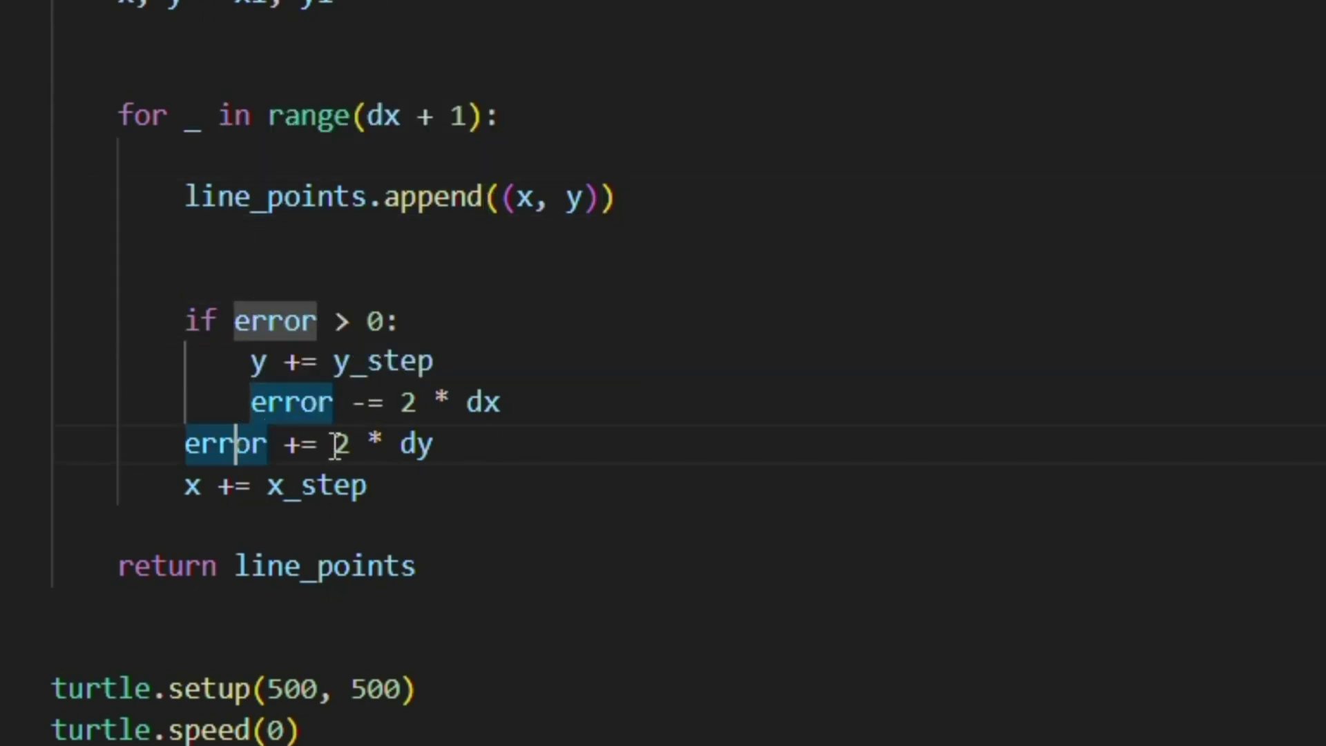
{"action": "left_click_drag", "start_coordinate": [247, 357], "coordinate": [483, 355]}
{"action": "left_click", "coordinate": [221, 486]}
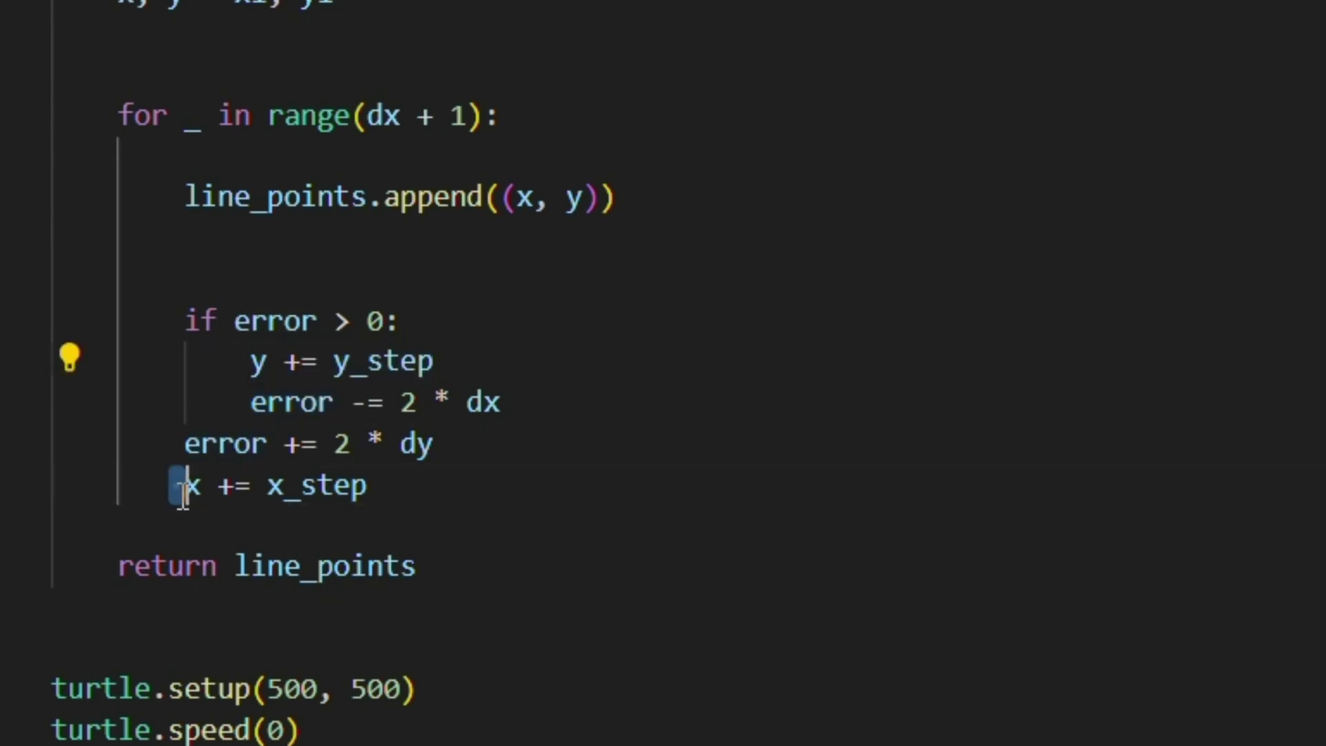
{"action": "left_click", "coordinate": [446, 496]}
{"action": "left_click_drag", "start_coordinate": [122, 560], "coordinate": [563, 554]}
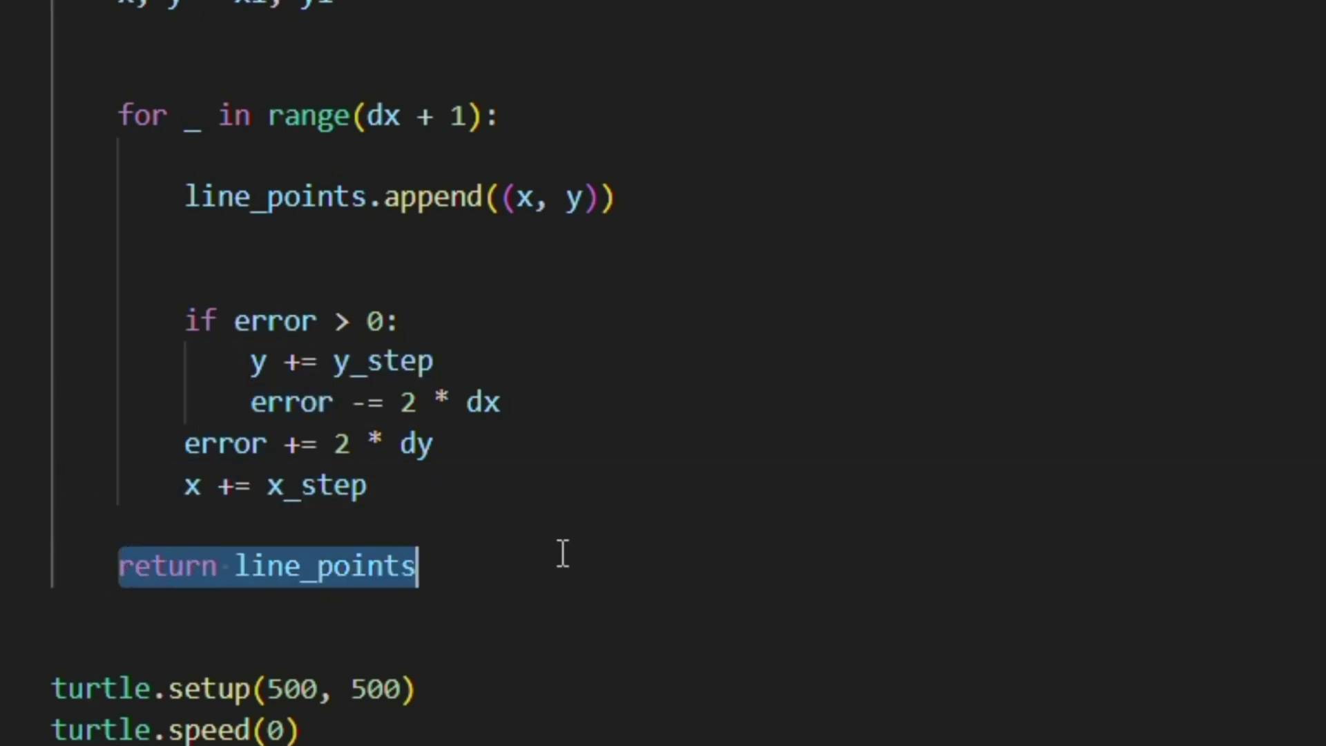
{"action": "left_click", "coordinate": [555, 549]}
{"action": "left_click", "coordinate": [354, 570]}
{"action": "scroll", "coordinate": [581, 587], "scroll_direction": "down", "scroll_amount": 1}
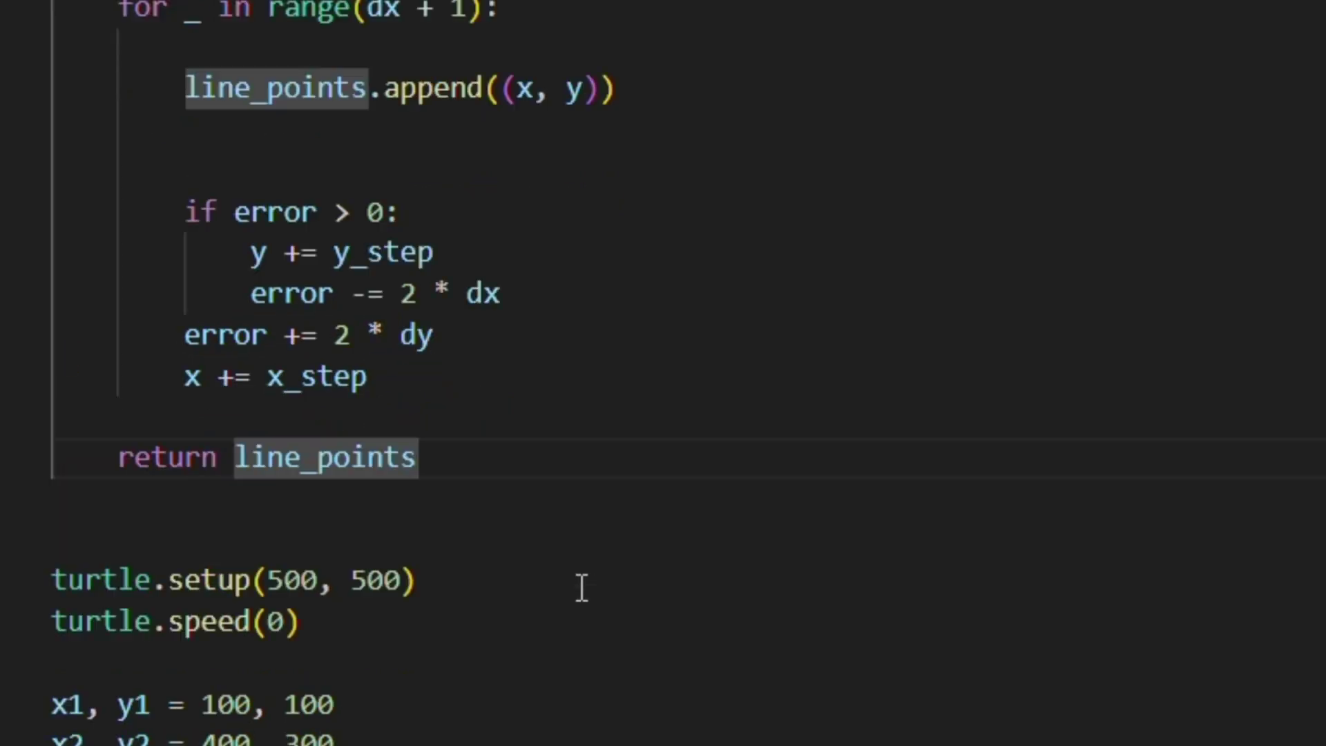
{"action": "mouse_move", "coordinate": [418, 458]}
{"action": "left_mouse_down"}
{"action": "mouse_move", "coordinate": [353, 293]}
{"action": "mouse_move", "coordinate": [14, 12]}
{"action": "left_mouse_up"}
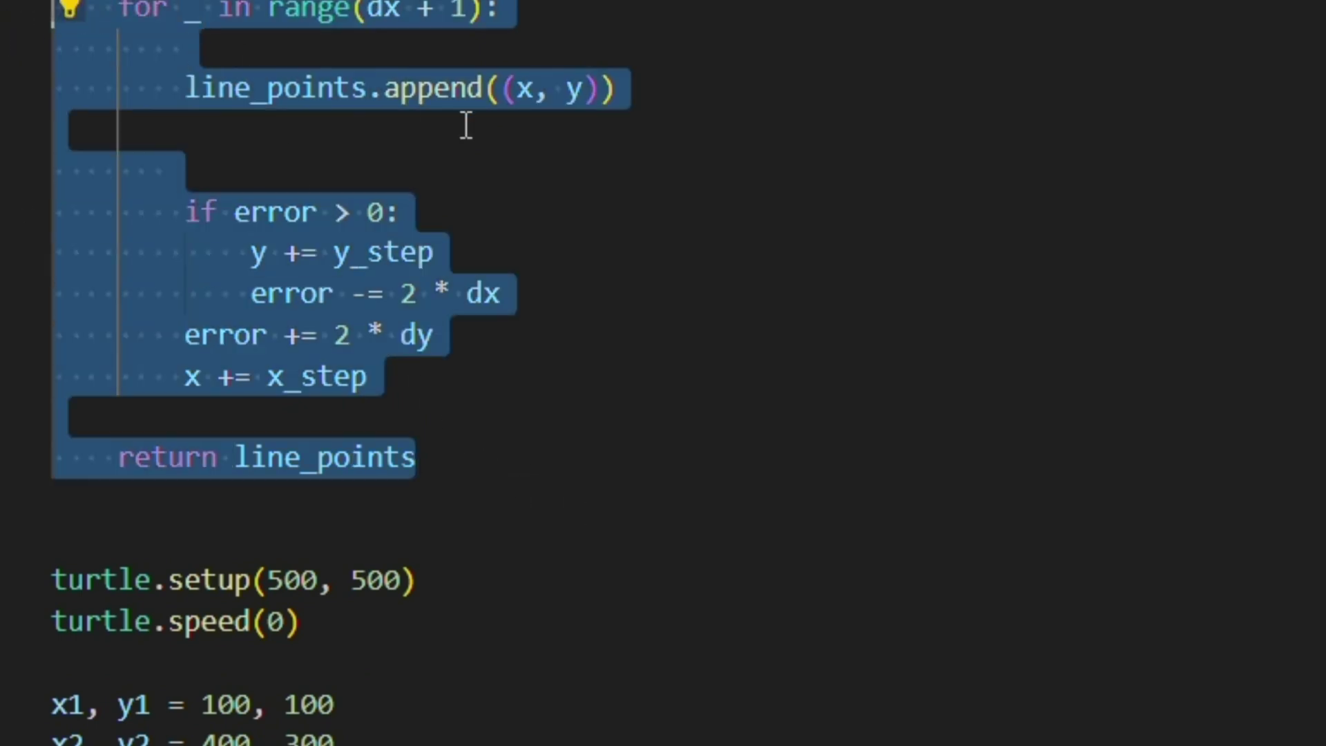
{"action": "left_click", "coordinate": [458, 172]}
{"action": "scroll", "coordinate": [458, 193], "scroll_direction": "down", "scroll_amount": 2}
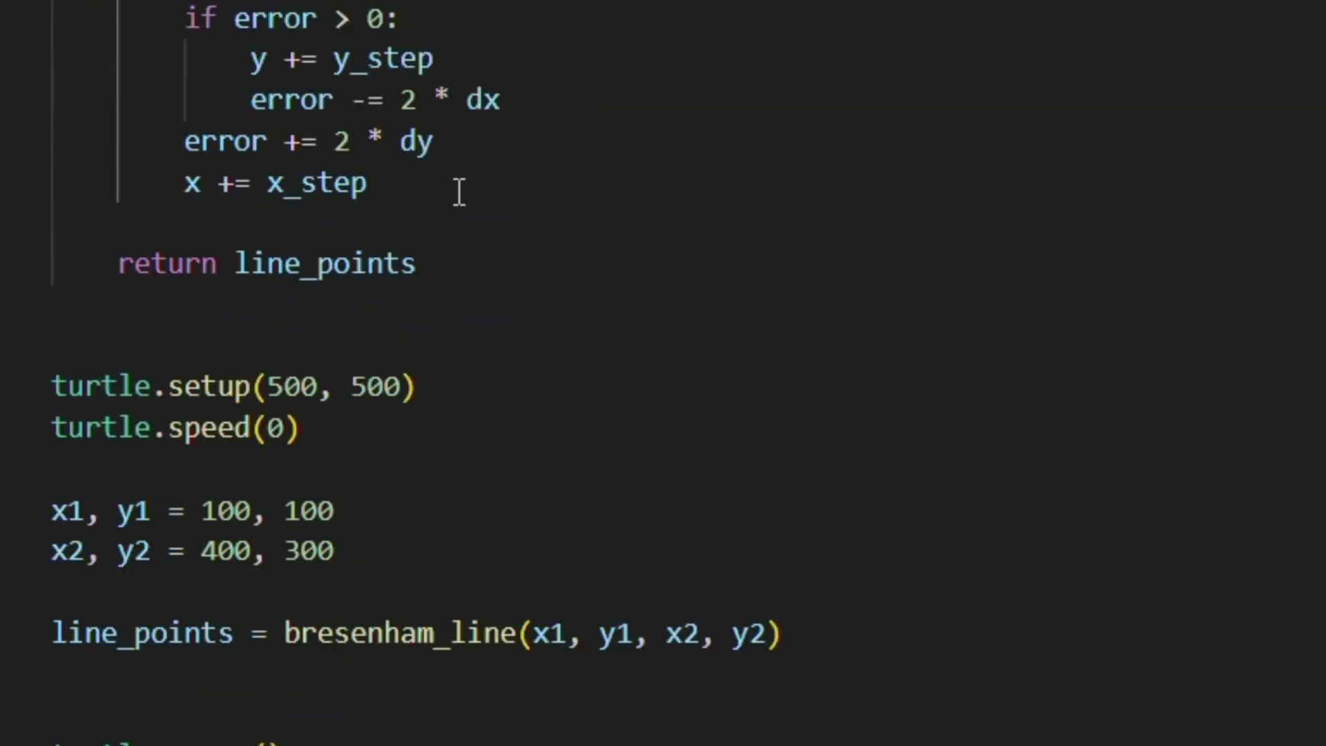
{"action": "scroll", "coordinate": [460, 193], "scroll_direction": "down", "scroll_amount": 1}
{"action": "left_click_drag", "start_coordinate": [453, 278], "coordinate": [48, 264]}
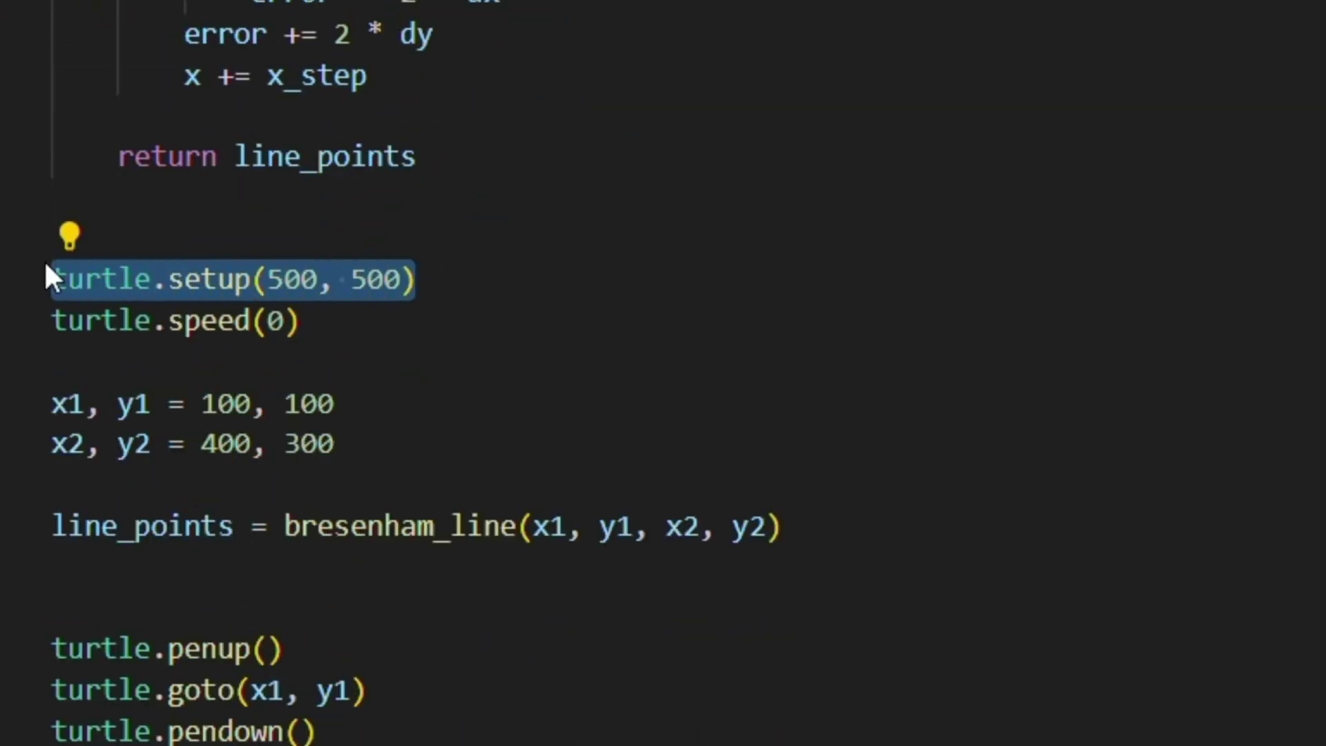
{"action": "left_click", "coordinate": [60, 278]}
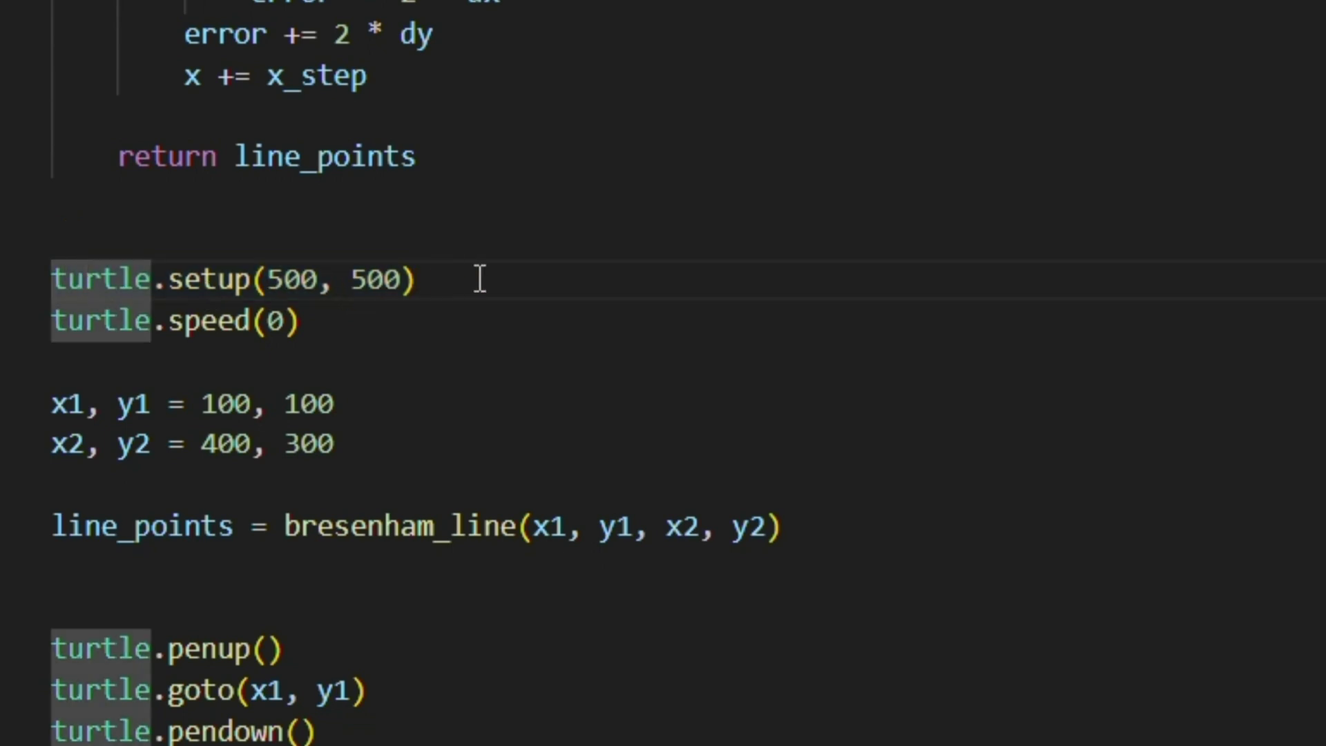
{"action": "left_click_drag", "start_coordinate": [478, 278], "coordinate": [5, 275]}
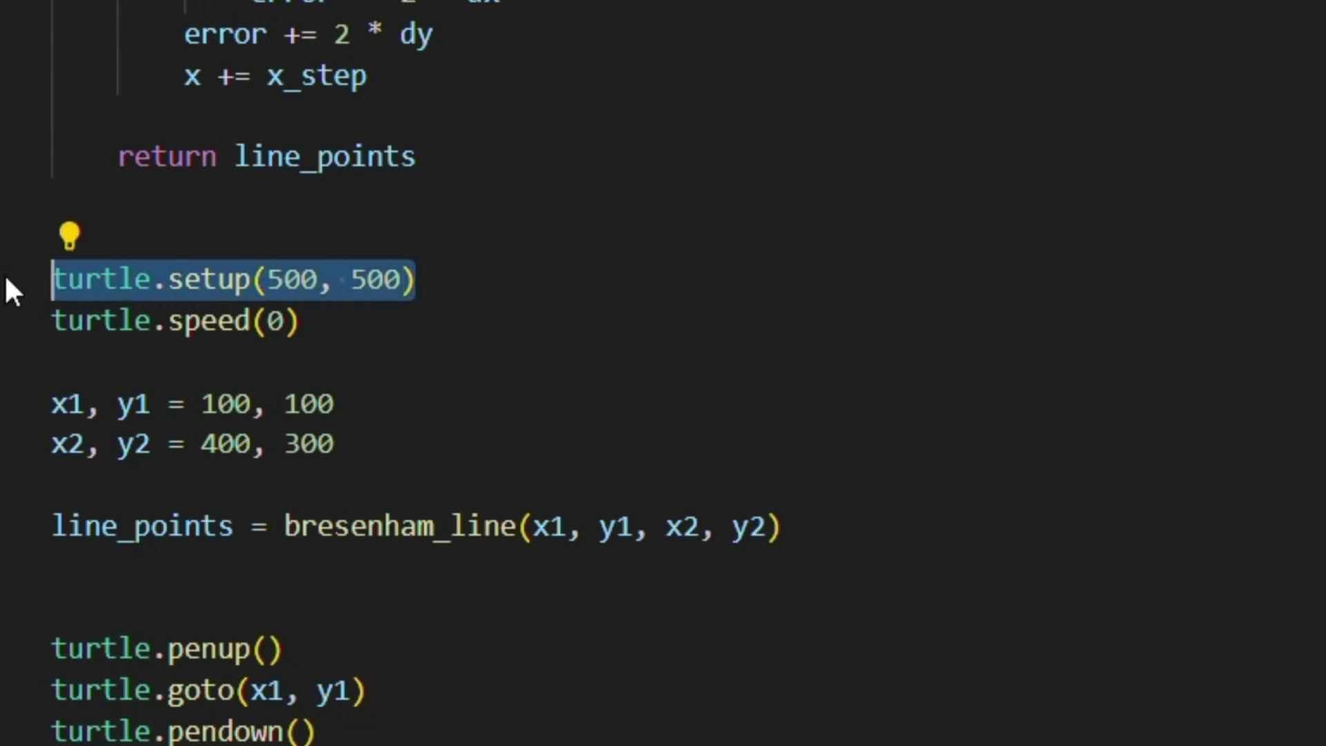
{"action": "left_click", "coordinate": [66, 318]}
{"action": "left_click_drag", "start_coordinate": [465, 282], "coordinate": [35, 288]}
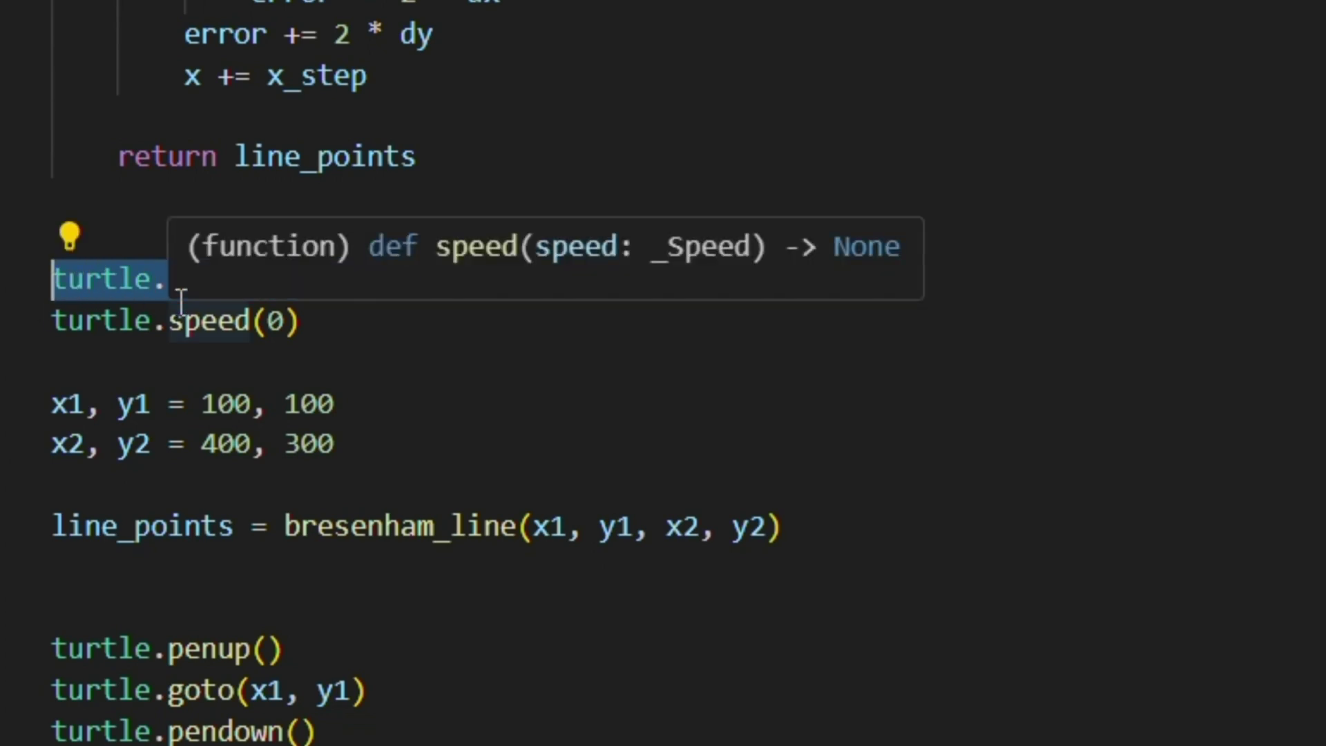
{"action": "left_click", "coordinate": [156, 370]}
{"action": "type", "text": "setup(500, 500)"}
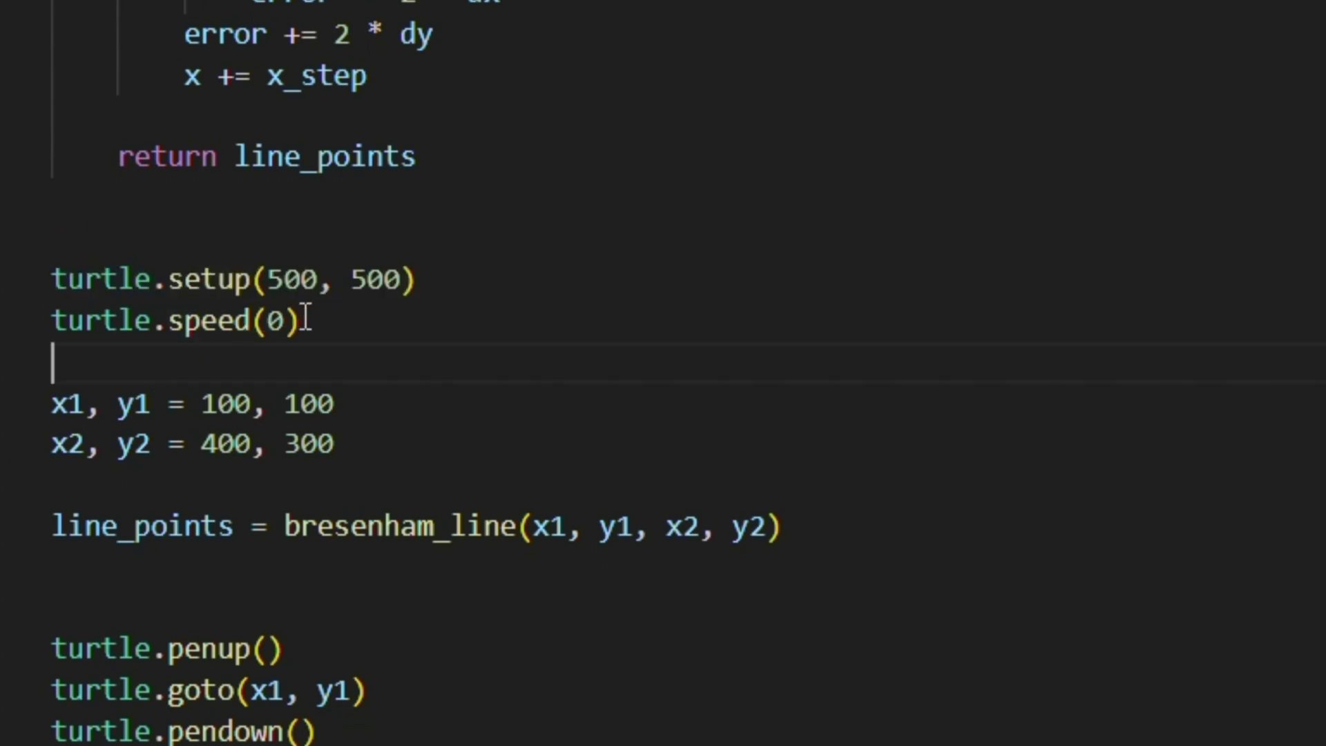
{"action": "left_click_drag", "start_coordinate": [310, 320], "coordinate": [10, 318]}
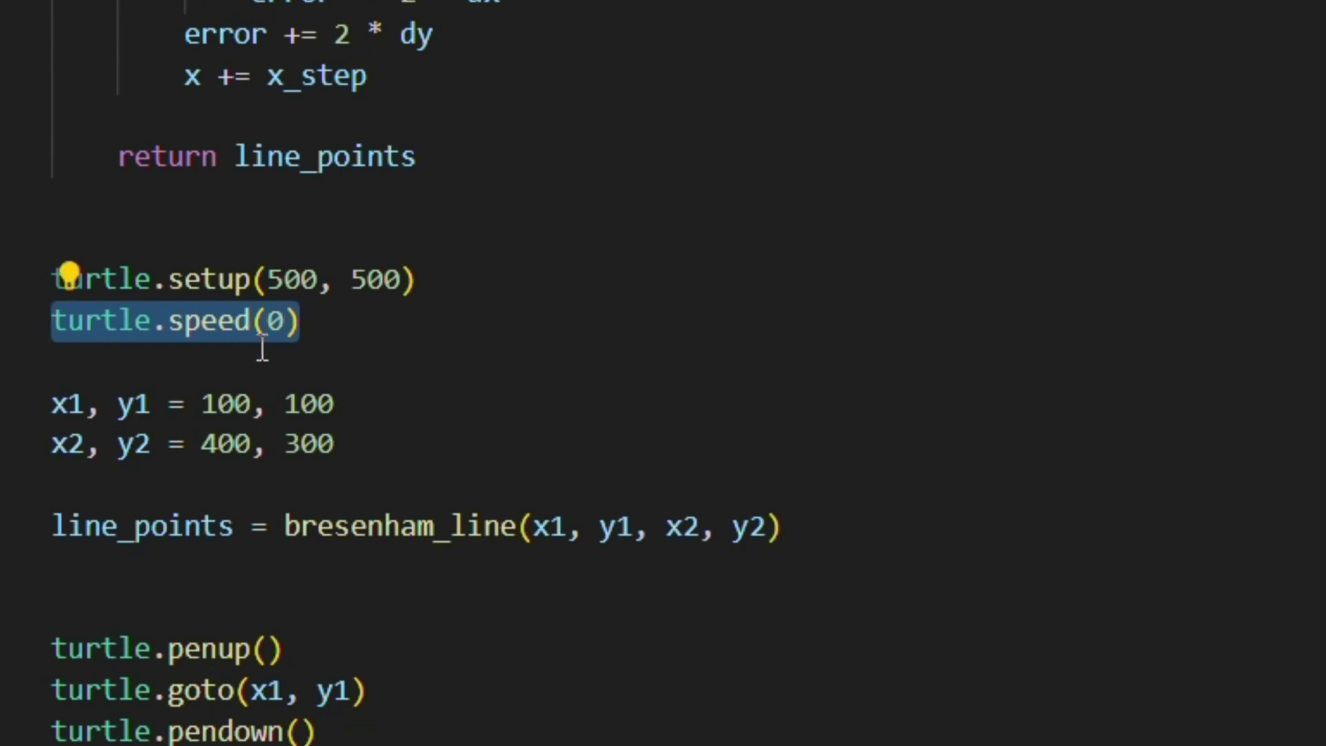
{"action": "left_click", "coordinate": [348, 323]}
{"action": "left_click_drag", "start_coordinate": [315, 320], "coordinate": [40, 320]}
{"action": "left_click_drag", "start_coordinate": [50, 421], "coordinate": [377, 416]}
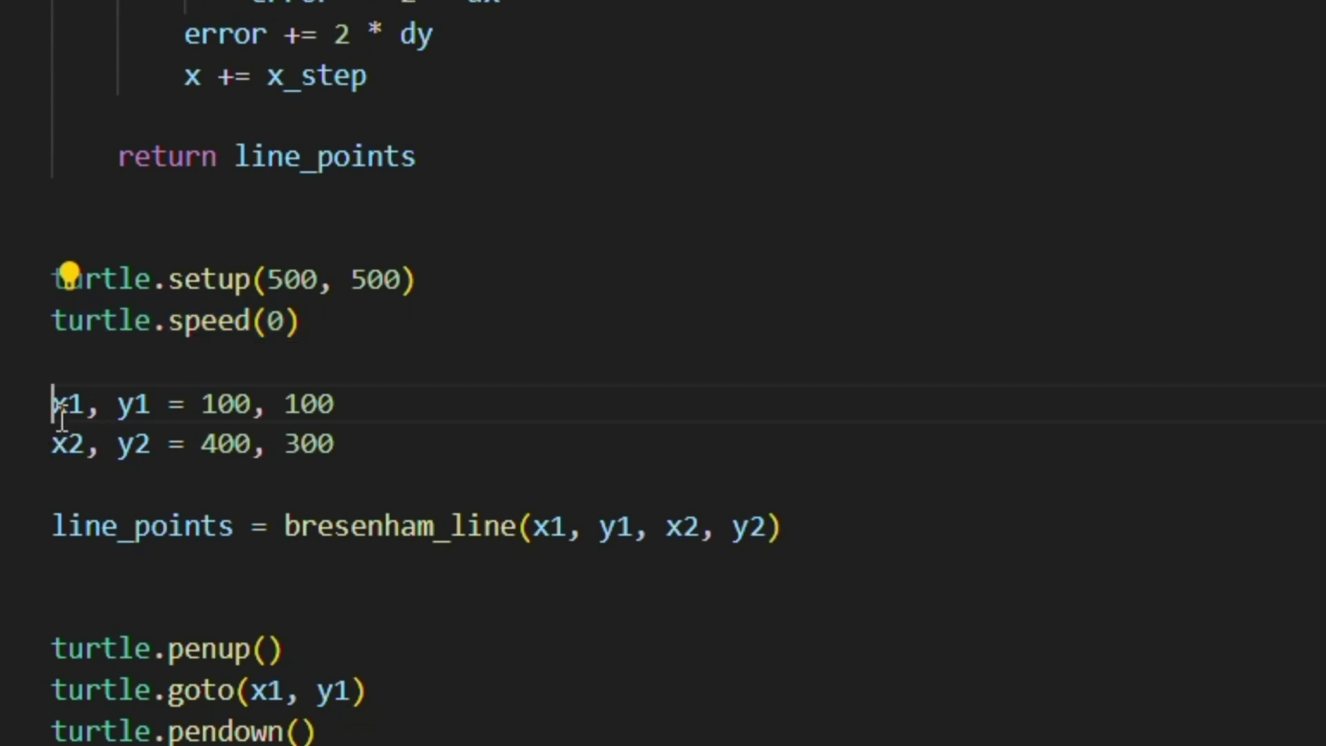
{"action": "left_click", "coordinate": [377, 416]}
{"action": "left_click_drag", "start_coordinate": [52, 446], "coordinate": [325, 444]}
{"action": "left_click", "coordinate": [363, 444]}
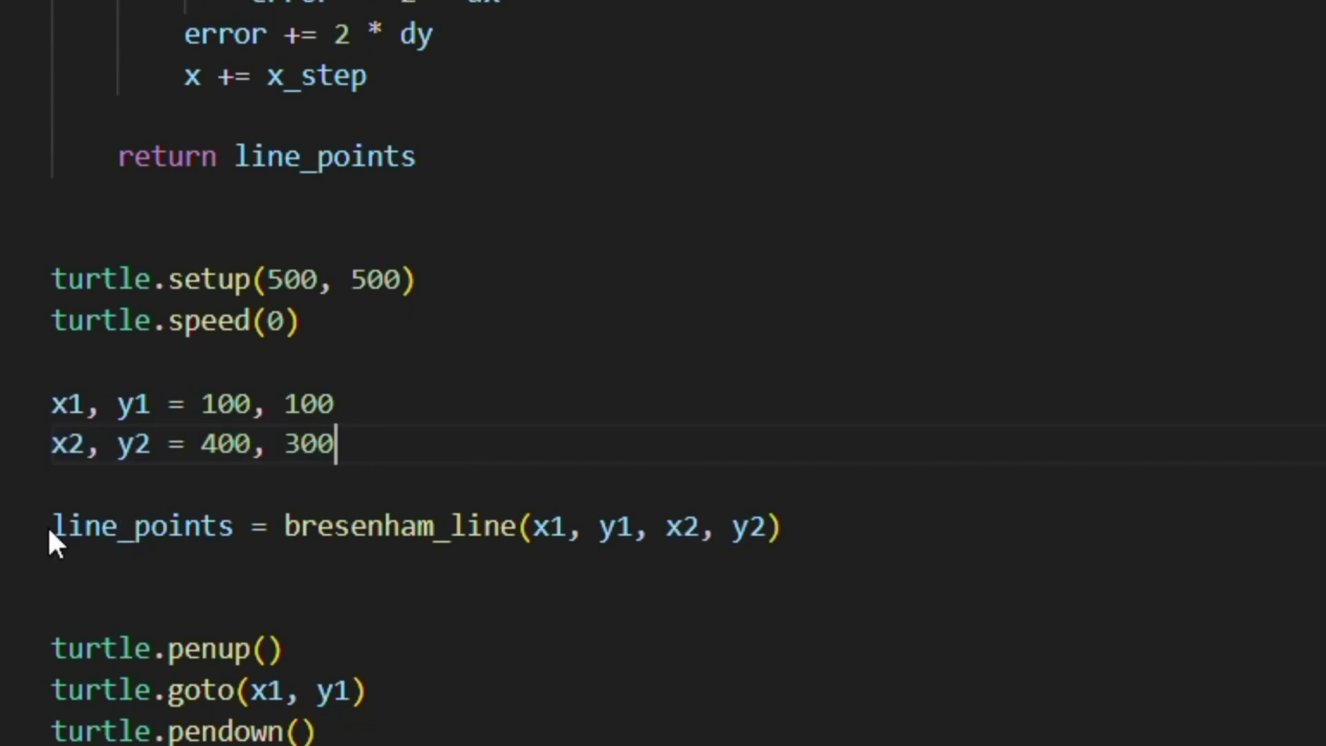
{"action": "left_click_drag", "start_coordinate": [59, 540], "coordinate": [124, 528]}
{"action": "left_click", "coordinate": [172, 526]}
{"action": "double_click", "coordinate": [133, 532]}
{"action": "left_click_drag", "start_coordinate": [284, 529], "coordinate": [785, 542]}
{"action": "left_click", "coordinate": [785, 542]}
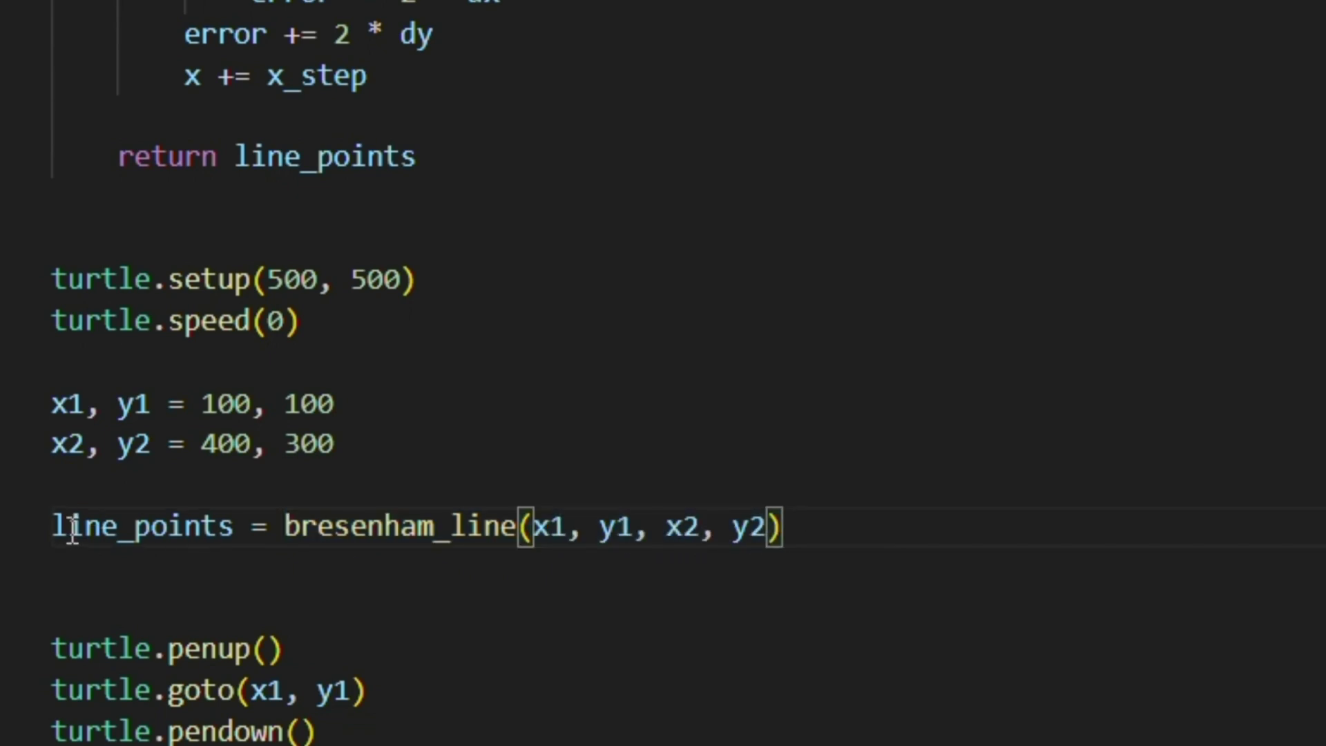
{"action": "mouse_move", "coordinate": [57, 527]}
{"action": "left_mouse_down"}
{"action": "mouse_move", "coordinate": [230, 531]}
{"action": "mouse_move", "coordinate": [256, 551]}
{"action": "mouse_move", "coordinate": [228, 528]}
{"action": "mouse_move", "coordinate": [252, 527]}
{"action": "left_mouse_up"}
{"action": "left_click", "coordinate": [248, 526]}
{"action": "scroll", "coordinate": [140, 581], "scroll_direction": "down", "scroll_amount": 2}
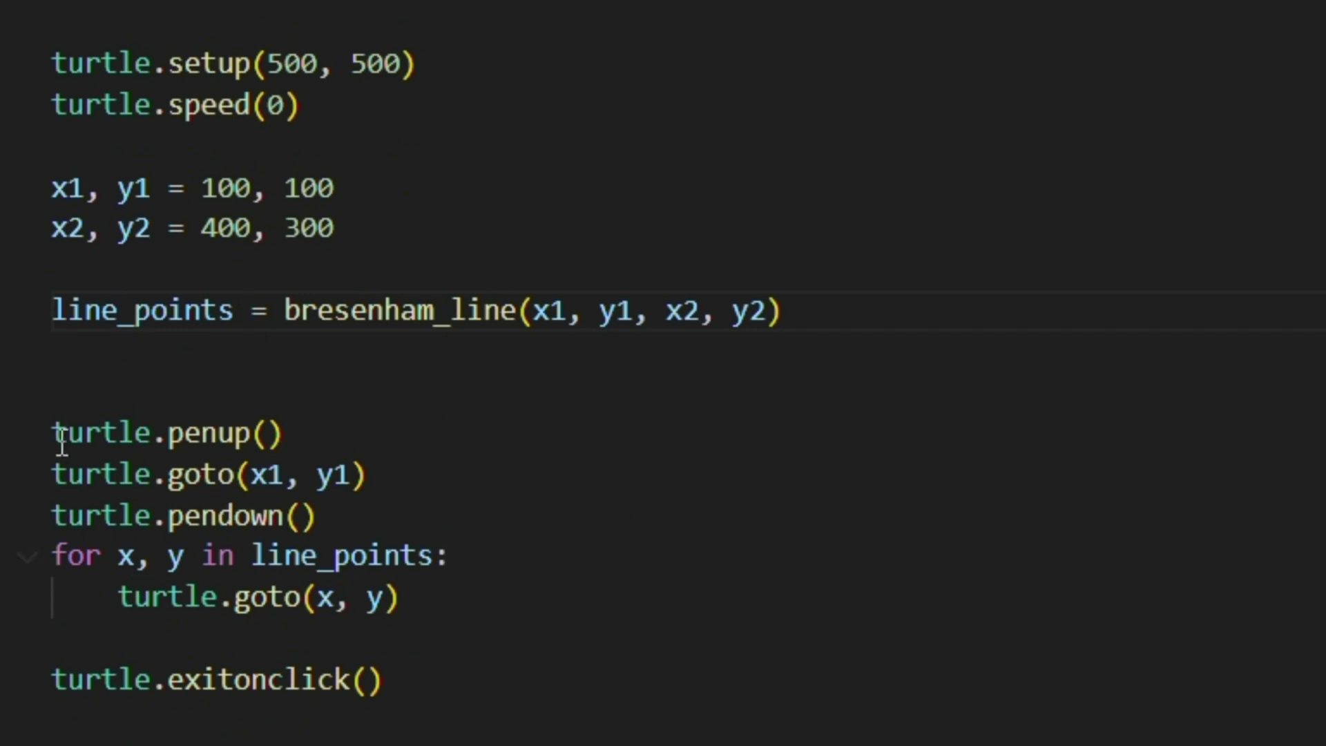
{"action": "mouse_move", "coordinate": [53, 434]}
{"action": "left_mouse_down"}
{"action": "mouse_move", "coordinate": [266, 474]}
{"action": "mouse_move", "coordinate": [52, 434]}
{"action": "left_mouse_up"}
{"action": "left_click", "coordinate": [266, 474]}
{"action": "left_click_drag", "start_coordinate": [311, 448], "coordinate": [101, 433]}
{"action": "left_click_drag", "start_coordinate": [368, 475], "coordinate": [32, 481]}
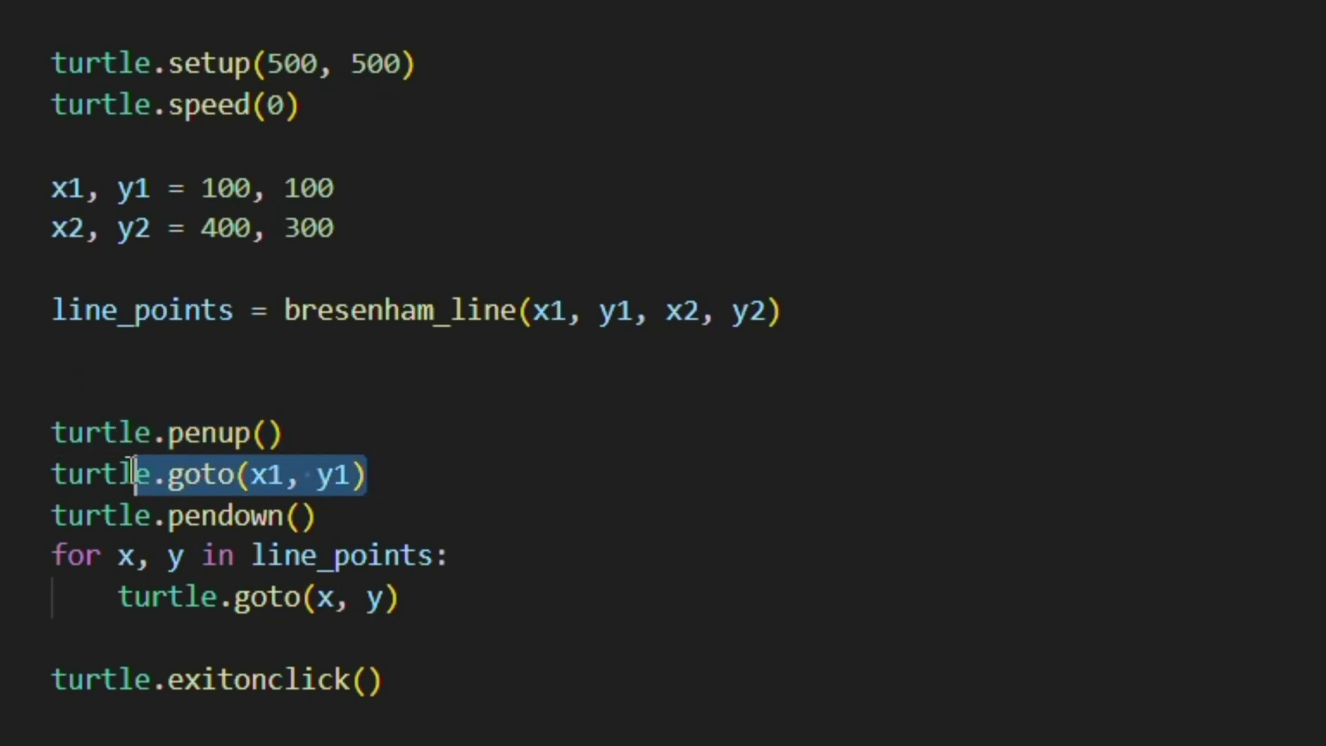
{"action": "left_click", "coordinate": [398, 475]}
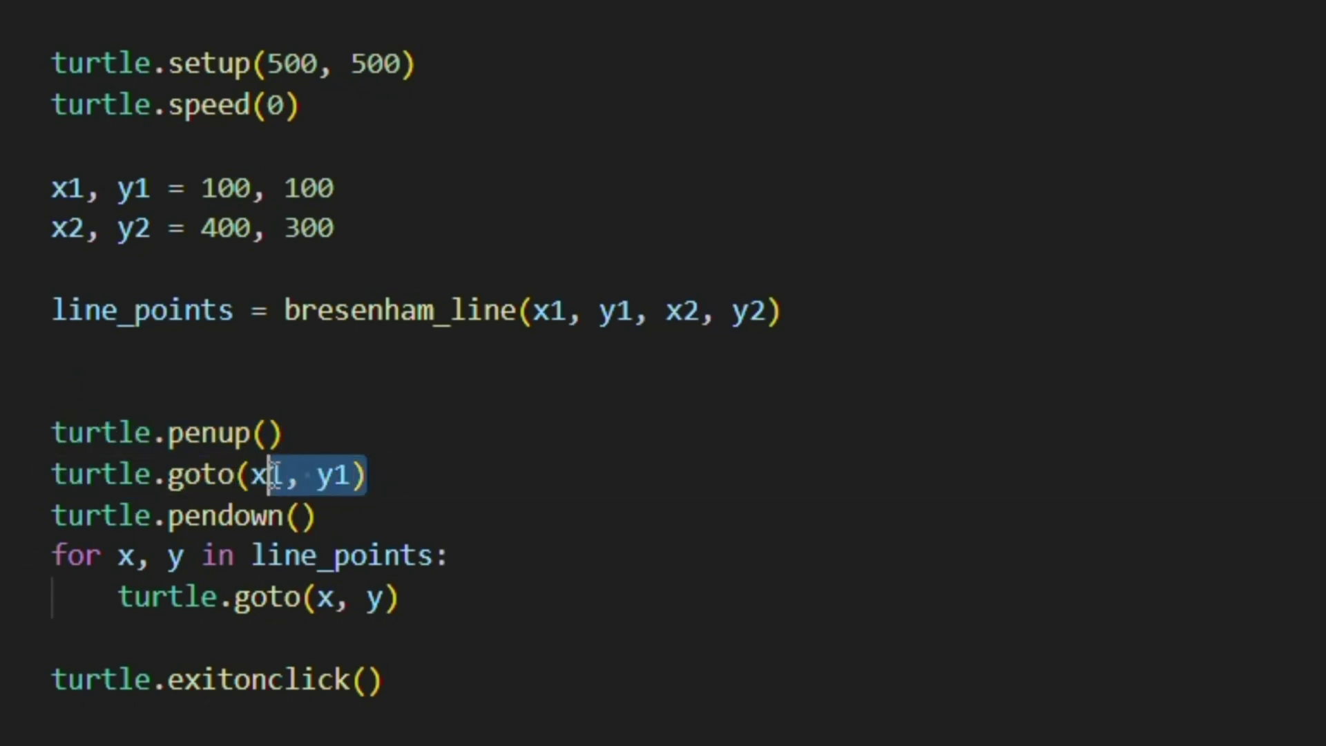
{"action": "left_click_drag", "start_coordinate": [272, 473], "coordinate": [35, 474]}
{"action": "left_click_drag", "start_coordinate": [319, 515], "coordinate": [20, 487]}
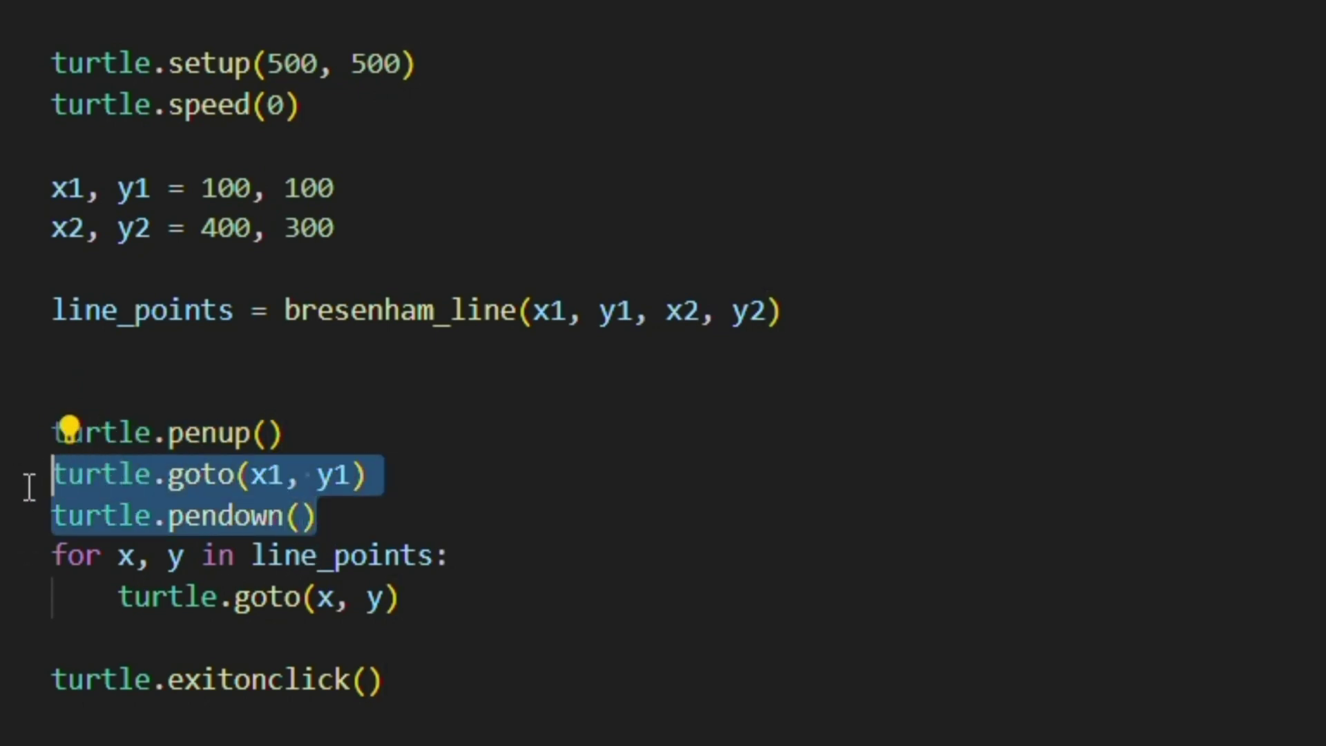
{"action": "left_click", "coordinate": [236, 475]}
{"action": "left_click_drag", "start_coordinate": [319, 515], "coordinate": [50, 516]}
{"action": "mouse_move", "coordinate": [399, 597]}
{"action": "left_mouse_down"}
{"action": "mouse_move", "coordinate": [127, 548]}
{"action": "mouse_move", "coordinate": [40, 557]}
{"action": "left_mouse_up"}
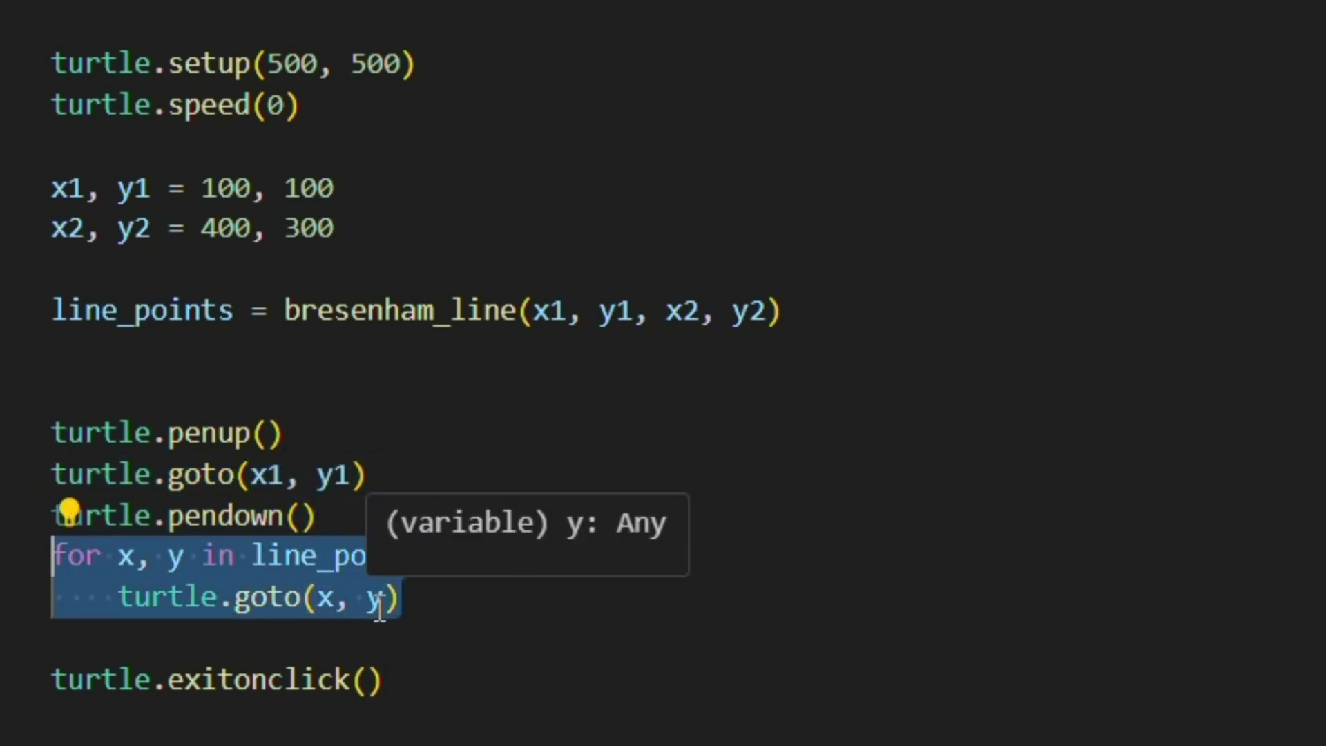
{"action": "left_click", "coordinate": [432, 628]}
{"action": "left_click_drag", "start_coordinate": [399, 597], "coordinate": [53, 556]}
{"action": "left_click", "coordinate": [436, 610]}
{"action": "left_click_drag", "start_coordinate": [418, 602], "coordinate": [53, 555]}
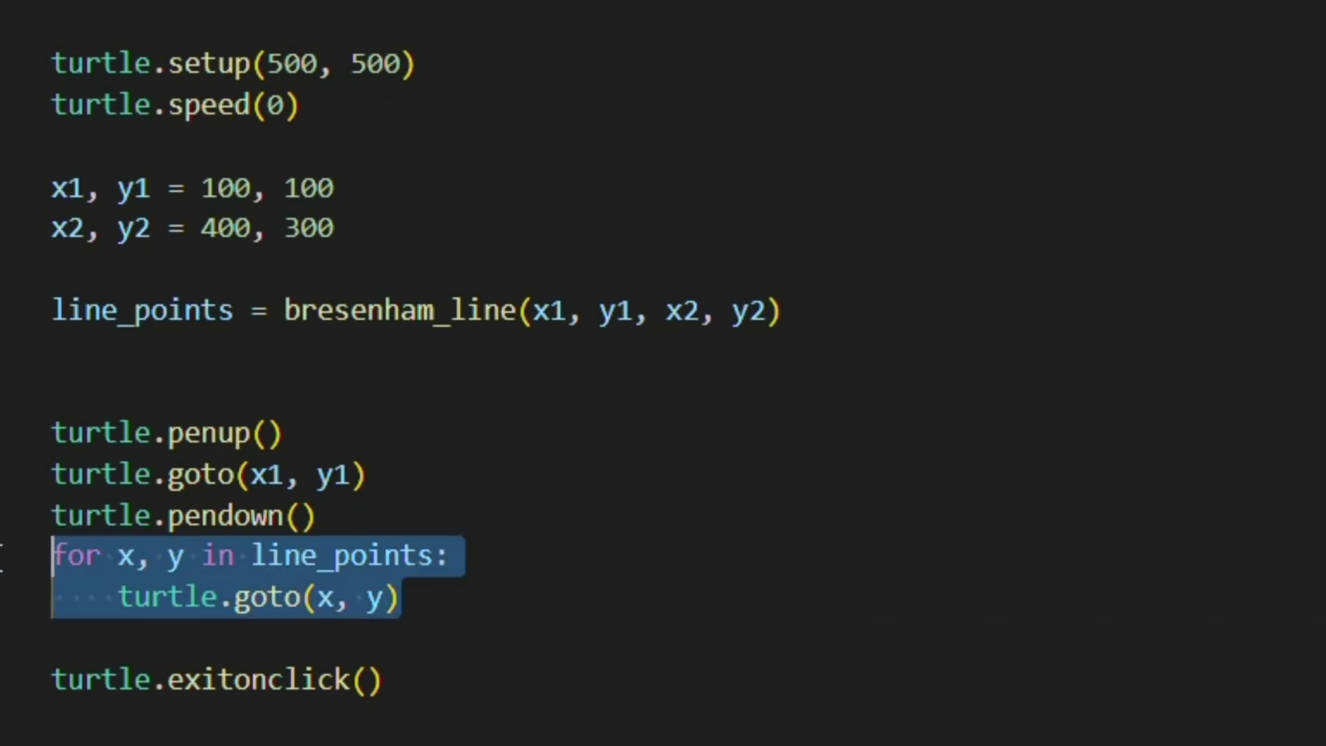
{"action": "left_click", "coordinate": [436, 683]}
{"action": "mouse_move", "coordinate": [420, 684]}
{"action": "left_mouse_down"}
{"action": "mouse_move", "coordinate": [321, 669]}
{"action": "mouse_move", "coordinate": [24, 669]}
{"action": "left_mouse_up"}
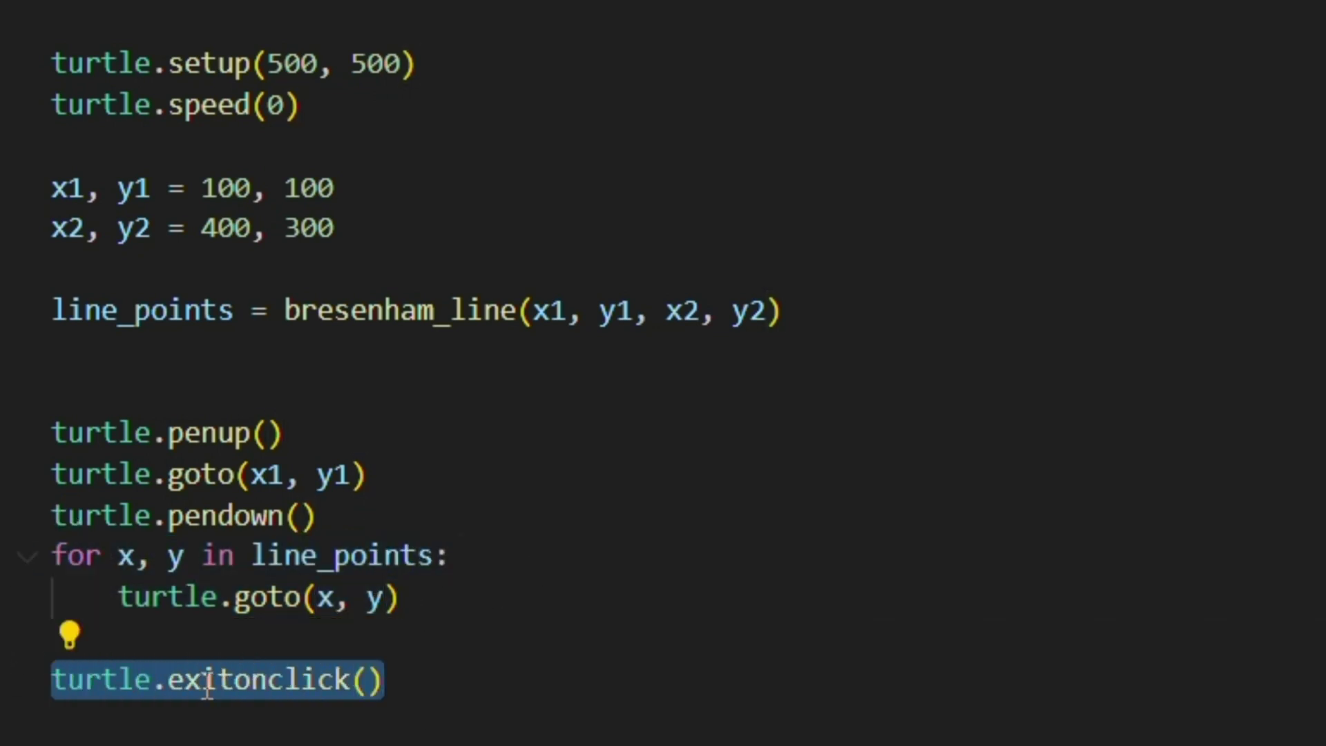
{"action": "left_click", "coordinate": [465, 694]}
{"action": "left_click_drag", "start_coordinate": [428, 687], "coordinate": [52, 679]}
{"action": "left_click", "coordinate": [436, 695]}
{"action": "left_click_drag", "start_coordinate": [437, 695], "coordinate": [36, 687]}
{"action": "left_click", "coordinate": [483, 680]}
{"action": "key", "text": "shift+Up"}
{"action": "left_click", "coordinate": [405, 678]}
{"action": "left_click_drag", "start_coordinate": [406, 677], "coordinate": [10, 645]}
{"action": "left_click", "coordinate": [426, 684]}
{"action": "left_click_drag", "start_coordinate": [425, 684], "coordinate": [229, 655]}
{"action": "left_click_drag", "start_coordinate": [465, 698], "coordinate": [134, 678]}
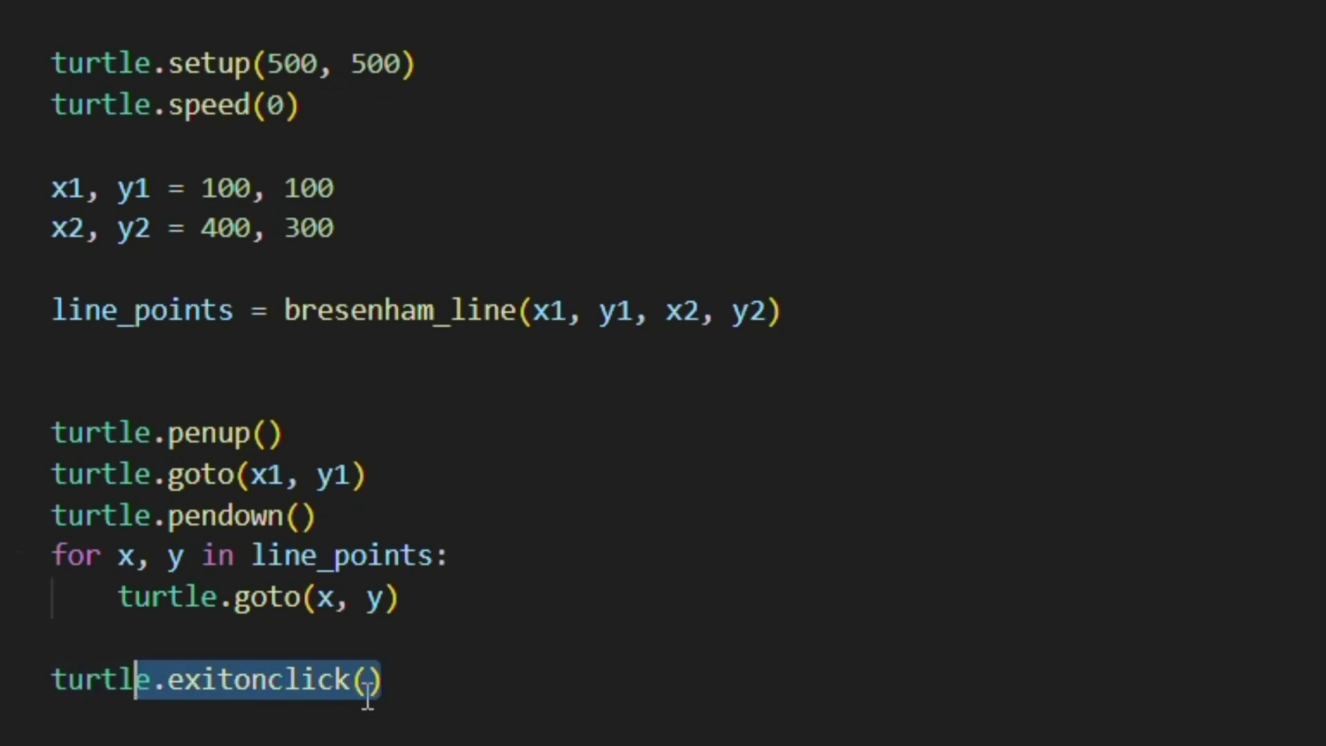
{"action": "left_click_drag", "start_coordinate": [440, 683], "coordinate": [14, 675]}
{"action": "left_click", "coordinate": [414, 679]}
{"action": "left_click_drag", "start_coordinate": [415, 677], "coordinate": [47, 682]}
{"action": "left_click", "coordinate": [438, 685]}
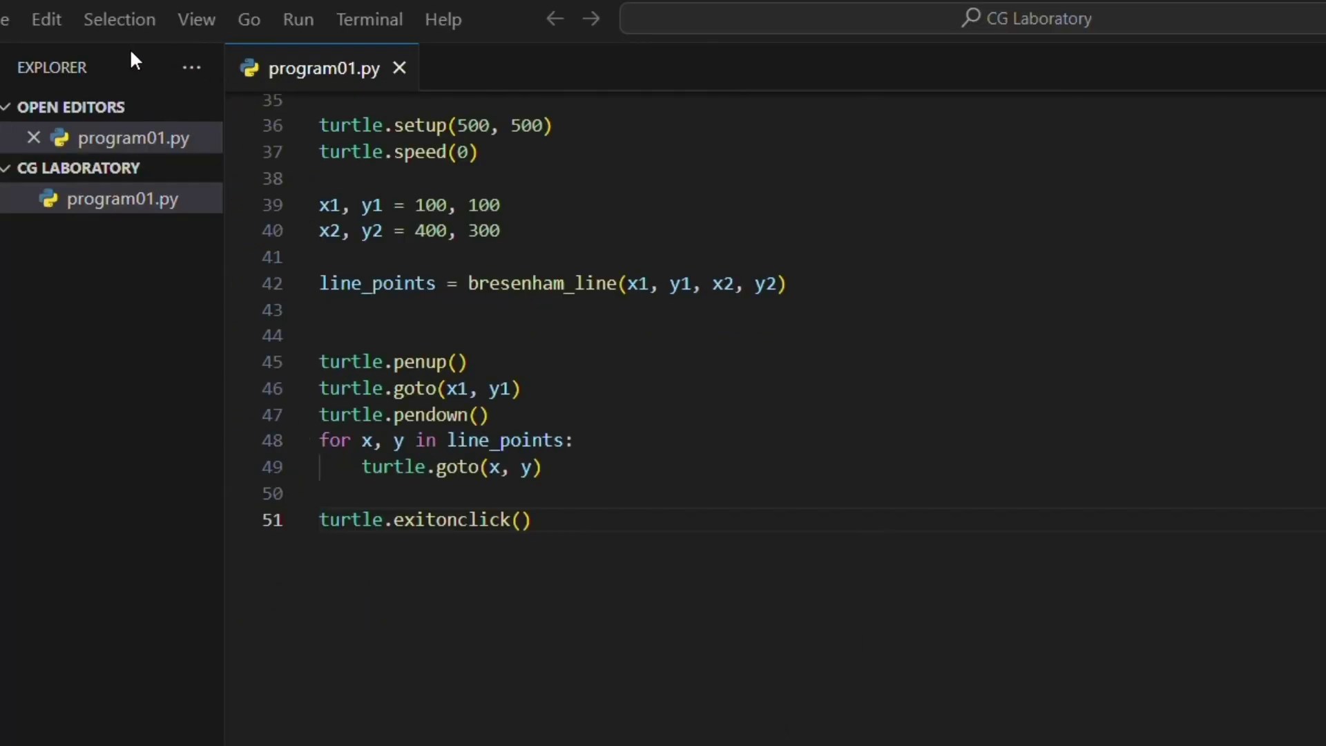
Start debugging program01.py with the 'Python File' debug configuration
{"action": "left_click", "coordinate": [302, 19]}
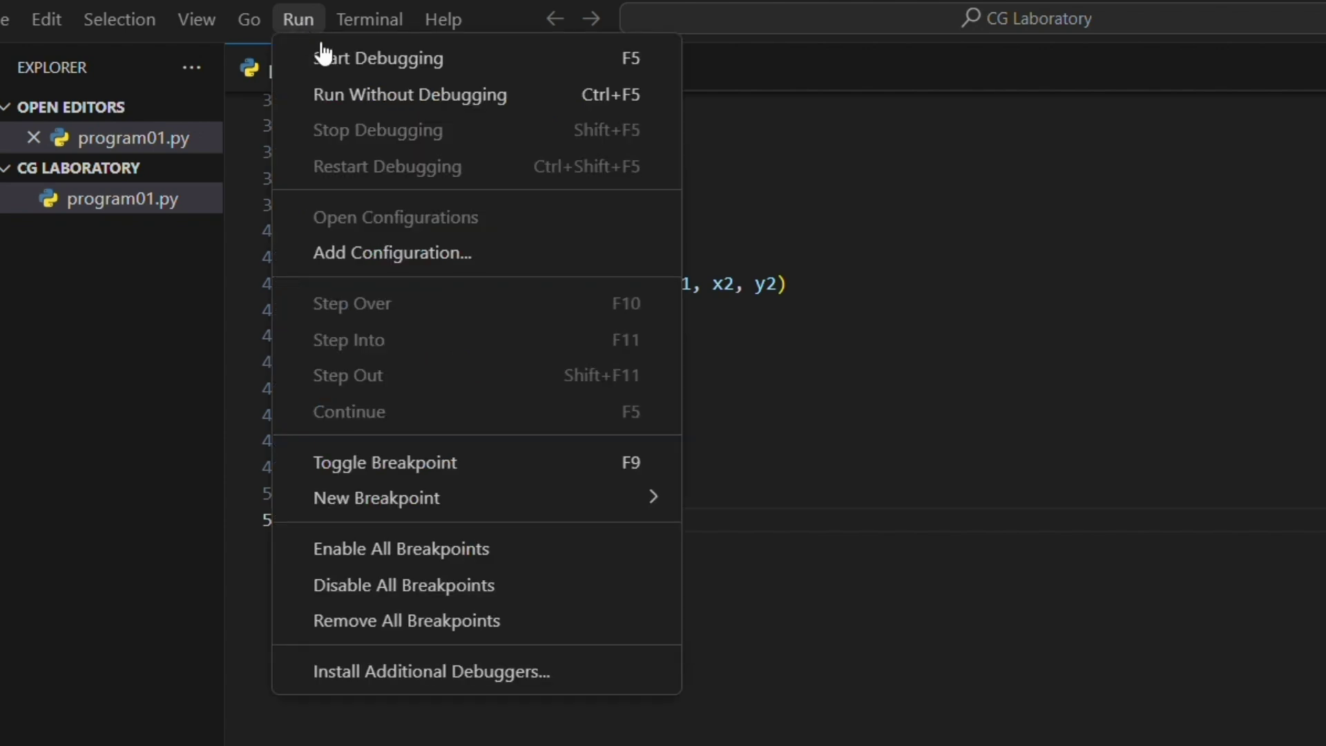
{"action": "left_click", "coordinate": [463, 71]}
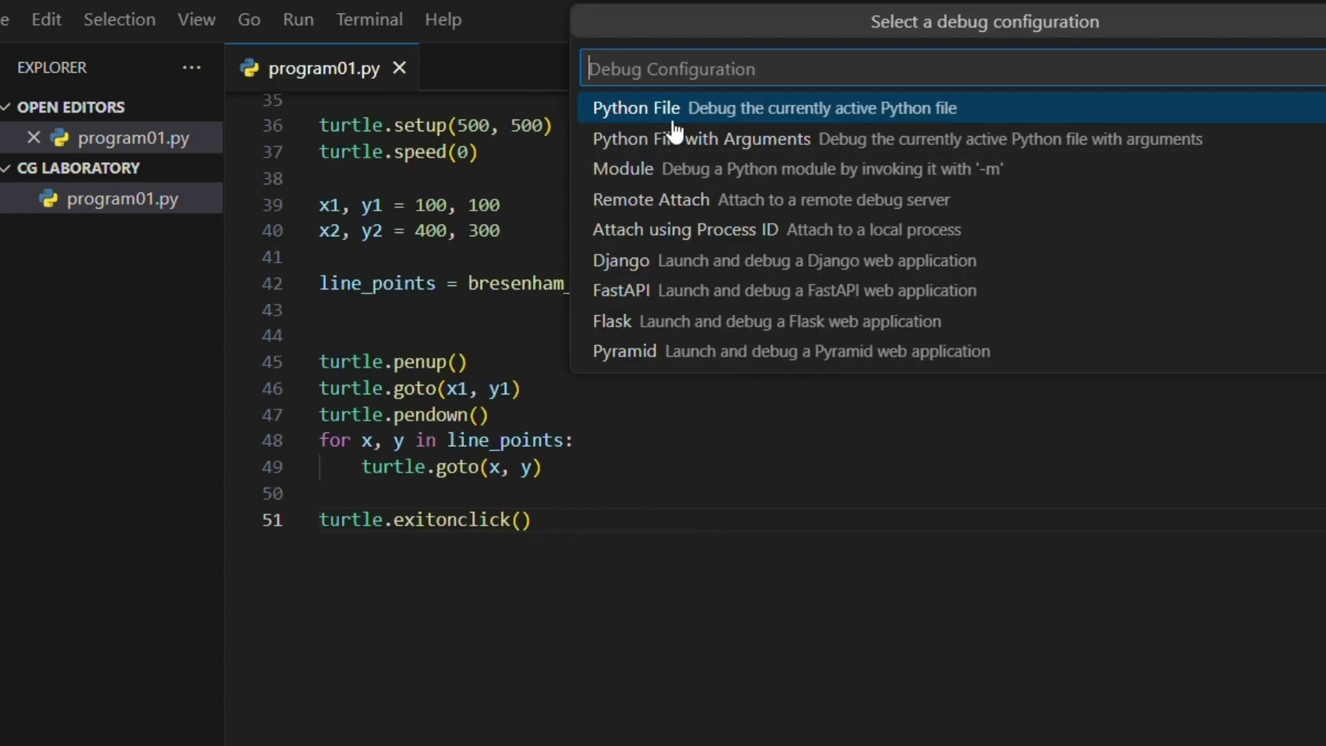
{"action": "left_click", "coordinate": [716, 116]}
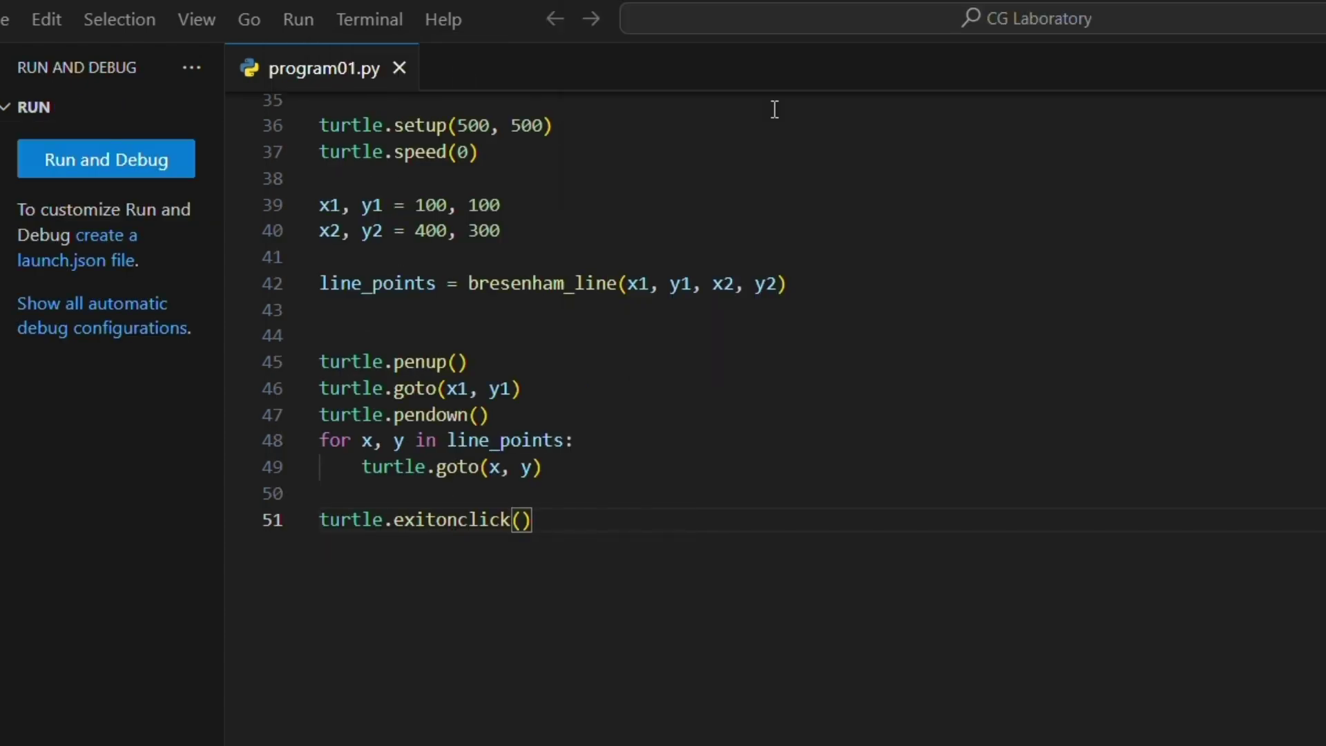